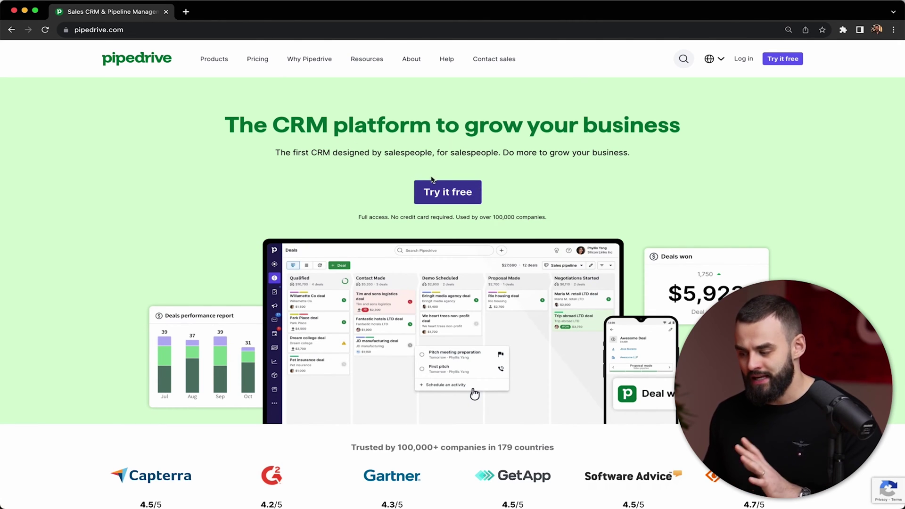
Step: Switch plan prices between monthly and annual billing, then open the Sales Team deals pipeline
{"action": "left_click", "coordinate": [257, 59]}
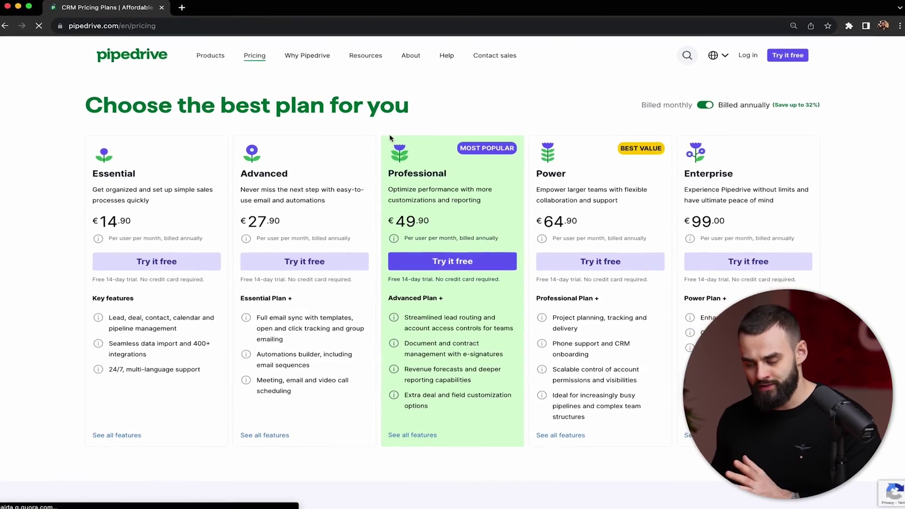
{"action": "left_click", "coordinate": [702, 108]}
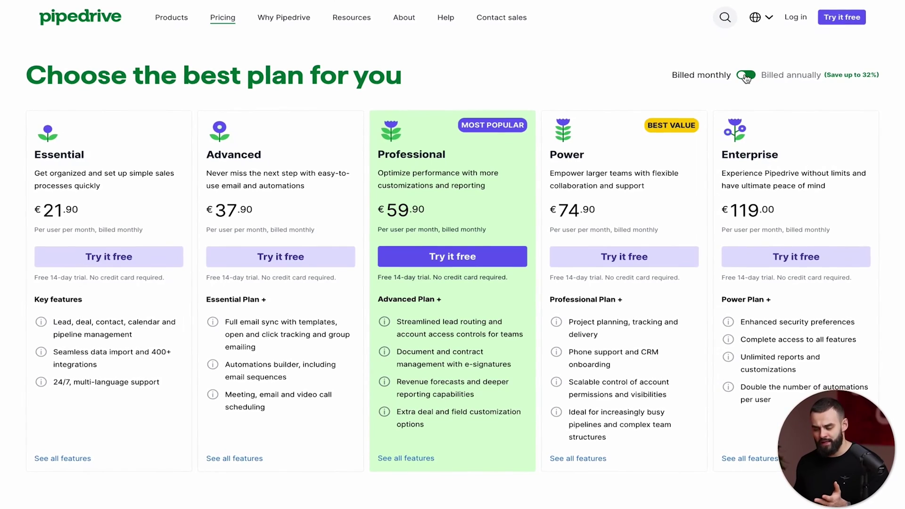
{"action": "left_click", "coordinate": [746, 77]}
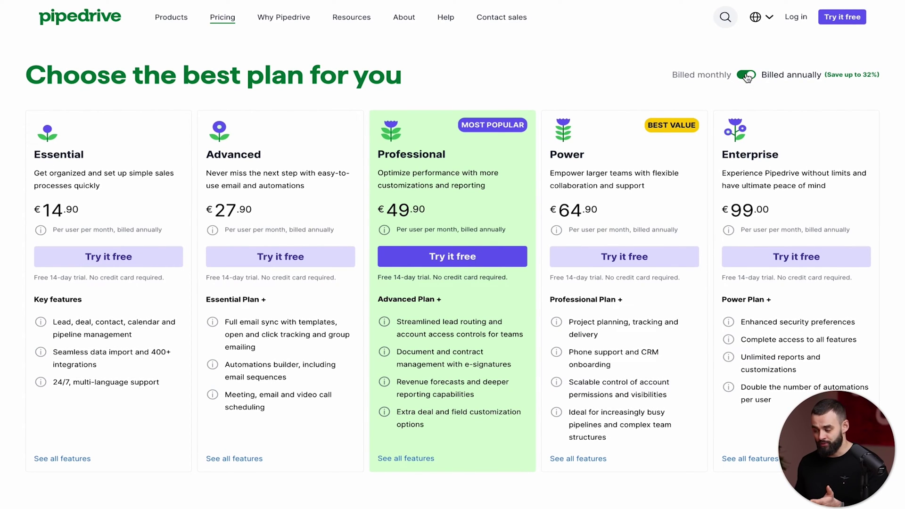
{"action": "left_click", "coordinate": [746, 75]}
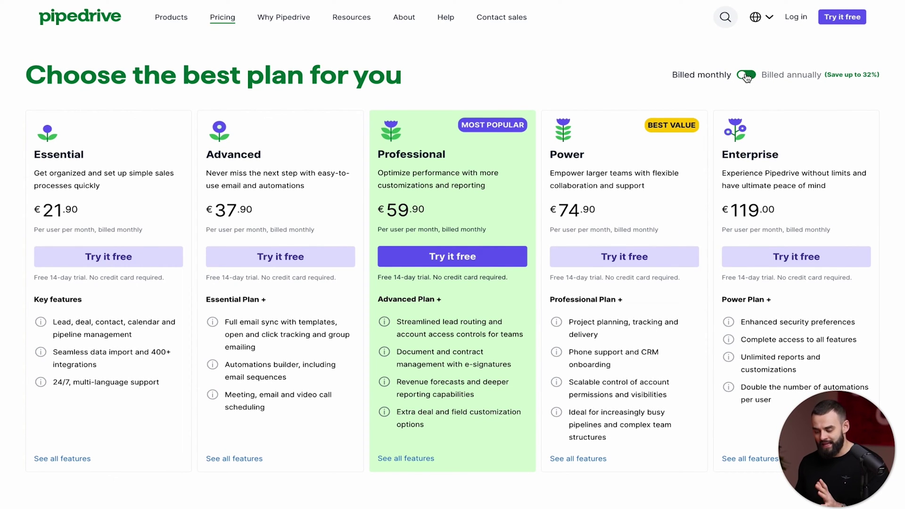
{"action": "left_click", "coordinate": [746, 76]}
{"action": "left_click", "coordinate": [747, 77]}
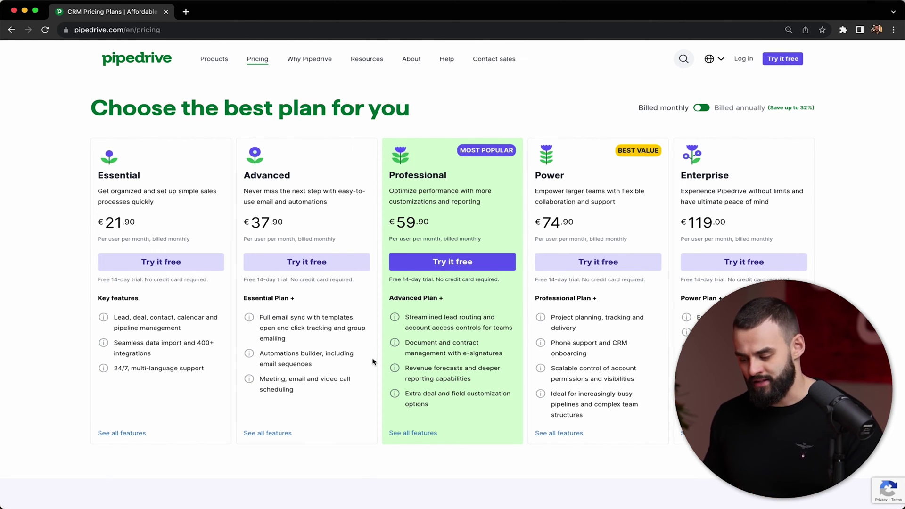
{"action": "left_click", "coordinate": [743, 59]}
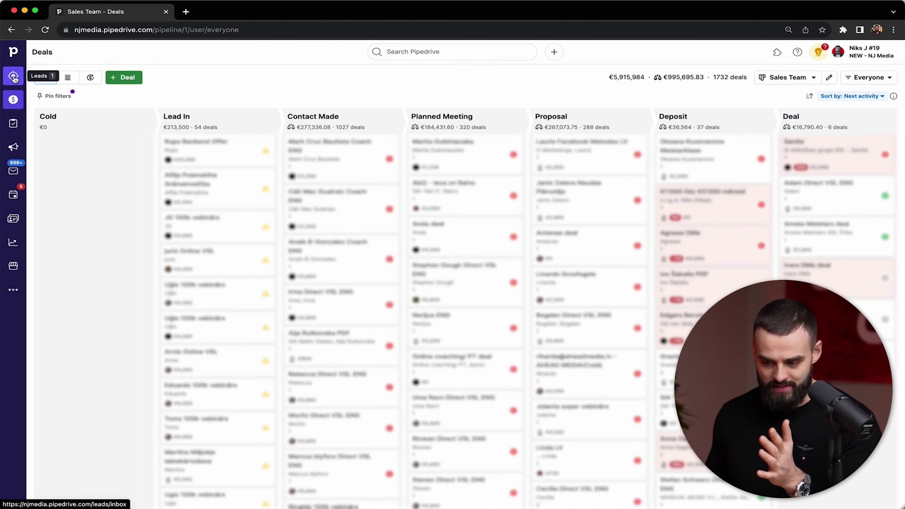
Step: Open the Leads Inbox and cancel the Add lead form without creating a lead
{"action": "left_click", "coordinate": [13, 77]}
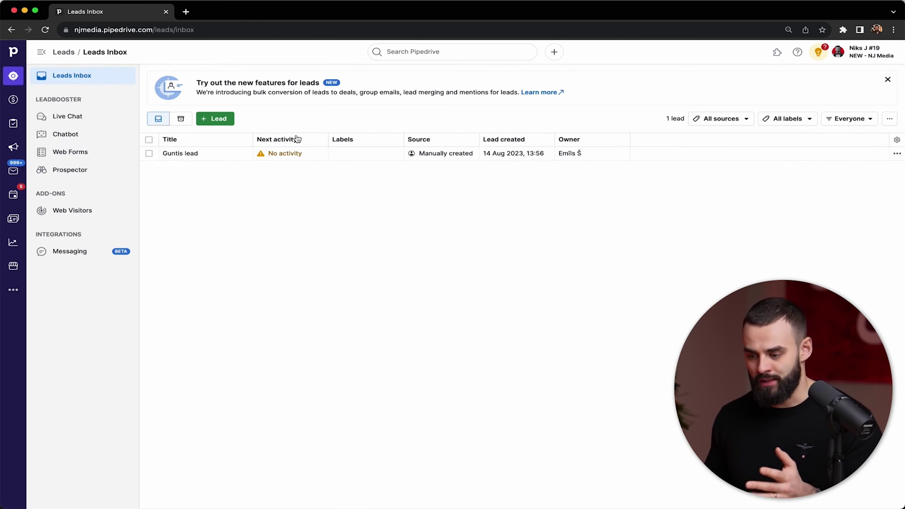
{"action": "left_click", "coordinate": [218, 120]}
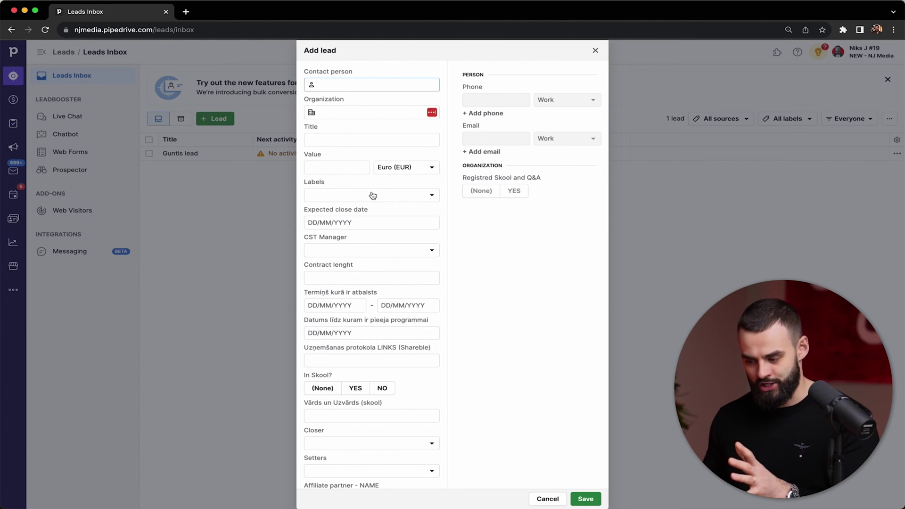
{"action": "left_click", "coordinate": [595, 51]}
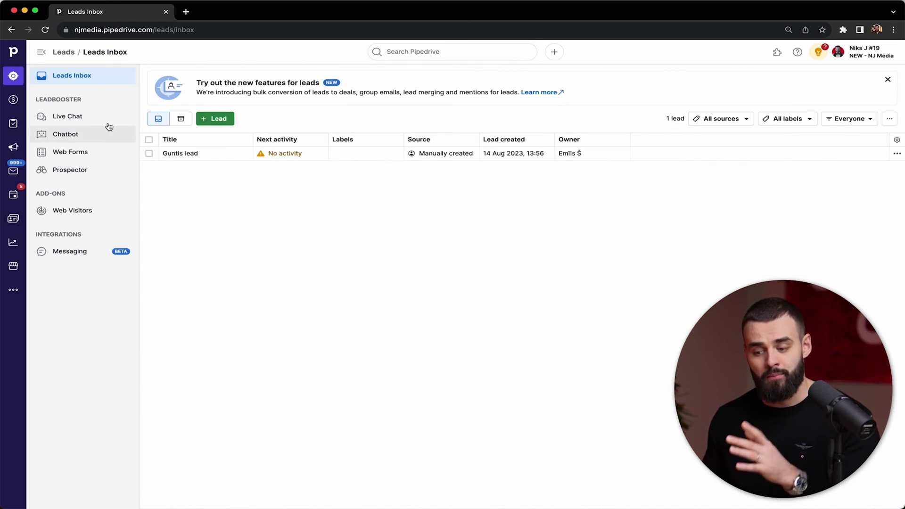
Step: Start NJ Media's website chat and answer 'Yes, let's go - Stay Sharp'
{"action": "left_click", "coordinate": [74, 122]}
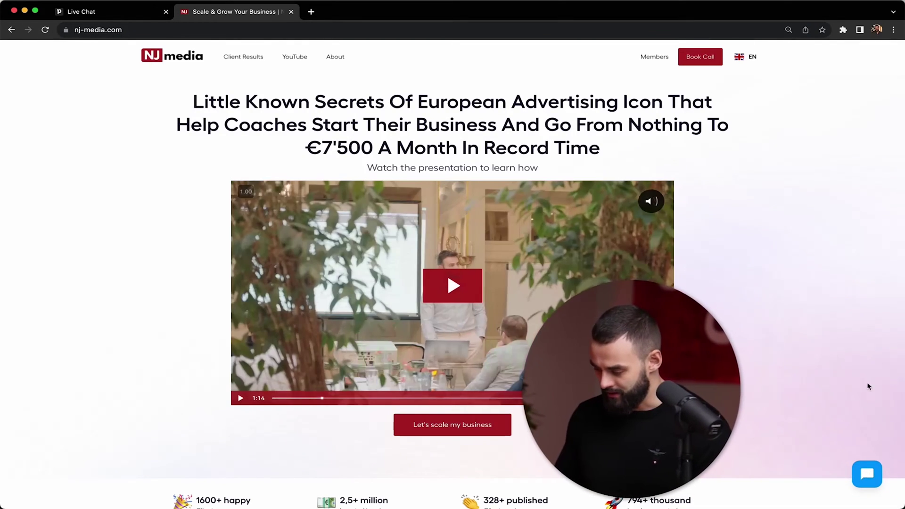
{"action": "scroll", "coordinate": [869, 476], "scroll_direction": "down", "scroll_amount": 5}
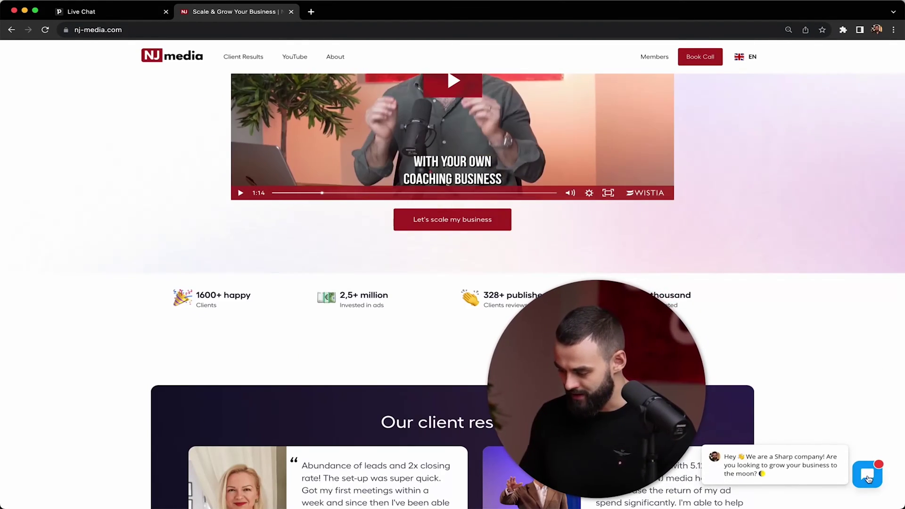
{"action": "left_click", "coordinate": [870, 477]}
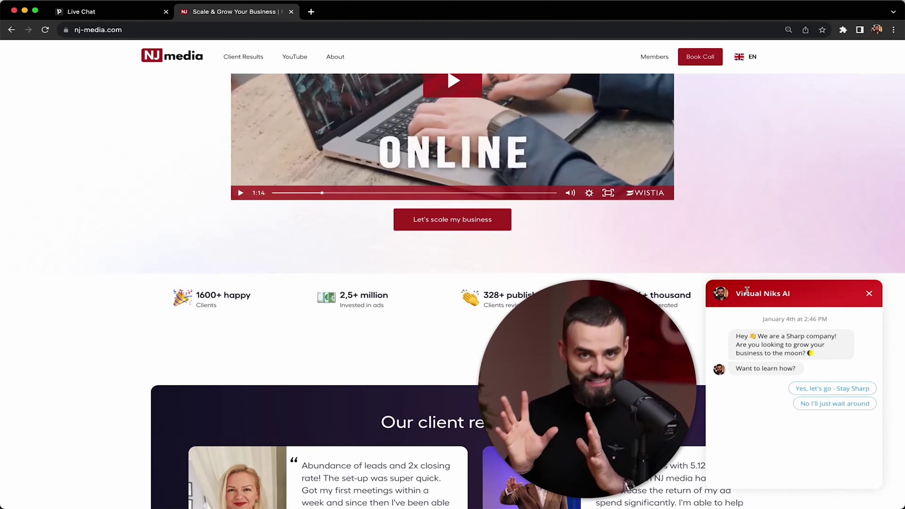
{"action": "scroll", "coordinate": [747, 291], "scroll_direction": "down", "scroll_amount": 3}
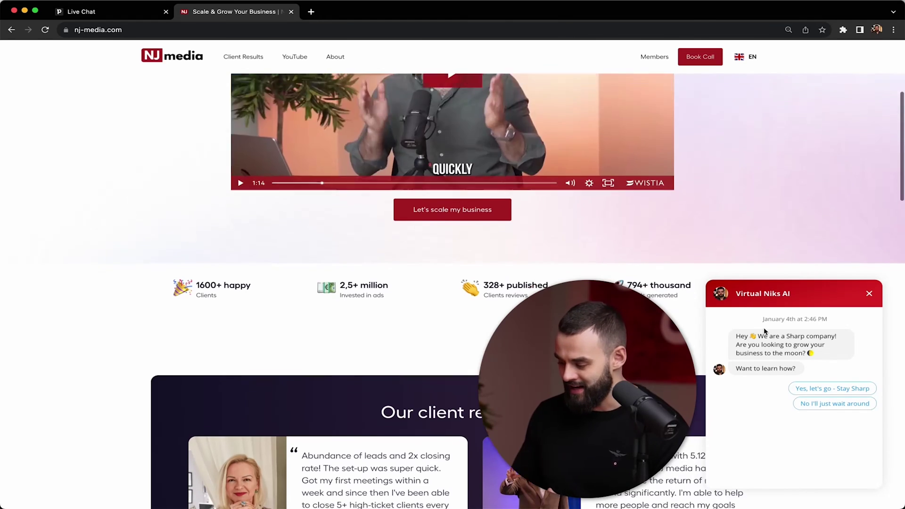
{"action": "left_click", "coordinate": [845, 387]}
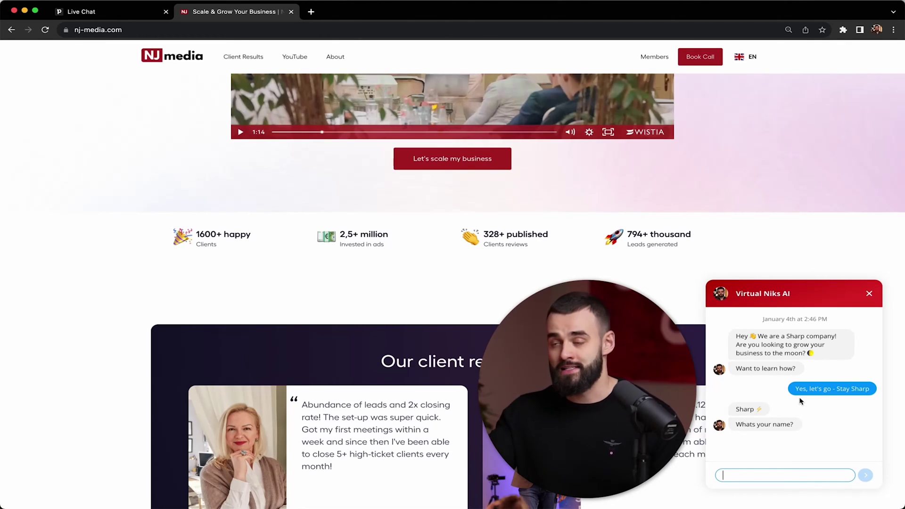
Step: Return to the Pipedrive tab and go to the Email campaigns section
{"action": "left_click", "coordinate": [103, 12]}
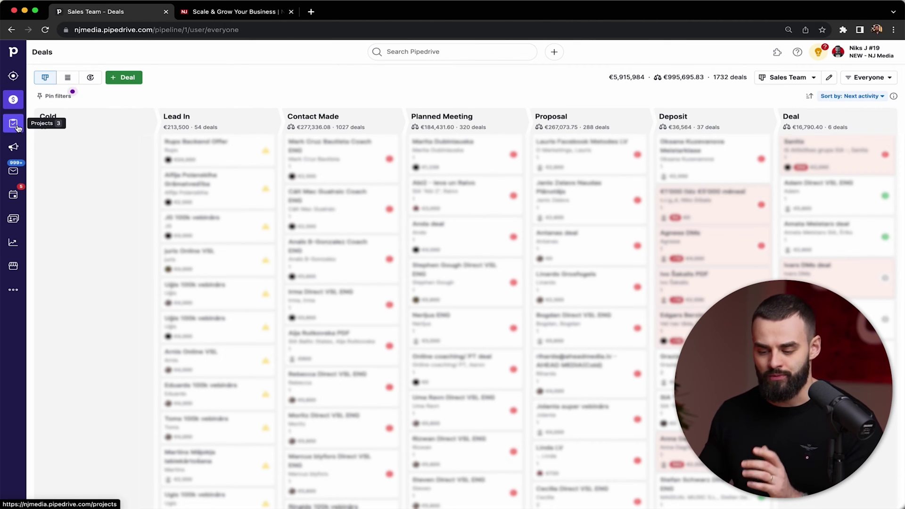
{"action": "left_click", "coordinate": [15, 149]}
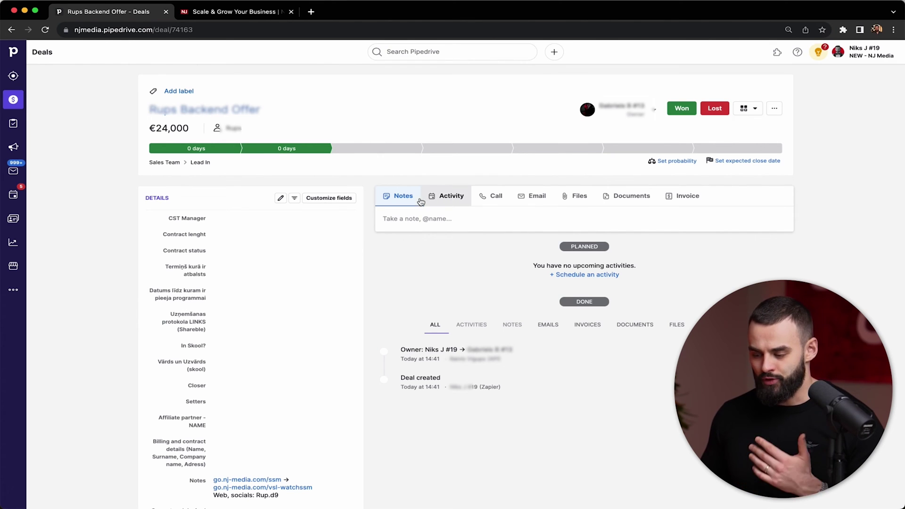
Step: Save a call activity dated 5 January with the note 'kjhdaskdhkasj' on the deal
{"action": "left_click", "coordinate": [449, 202]}
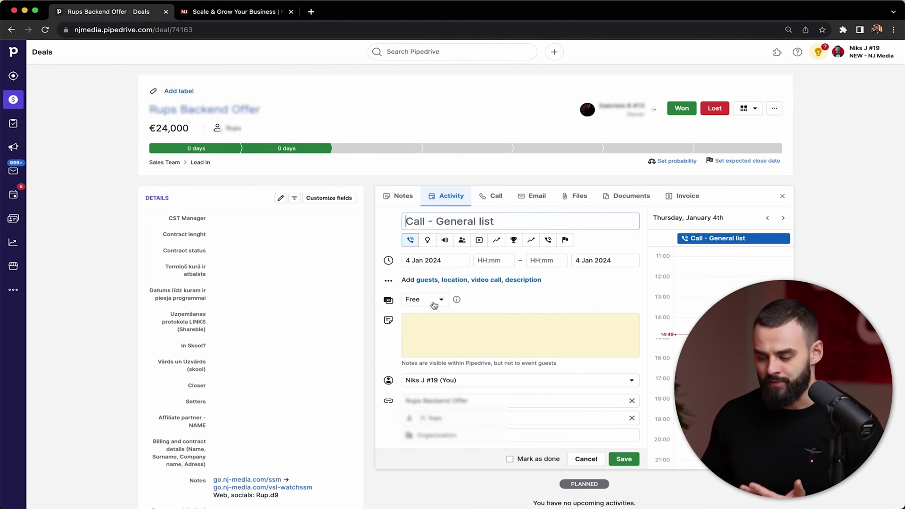
{"action": "left_click", "coordinate": [430, 327]}
{"action": "type", "text": "kjhdaskdhkasj"}
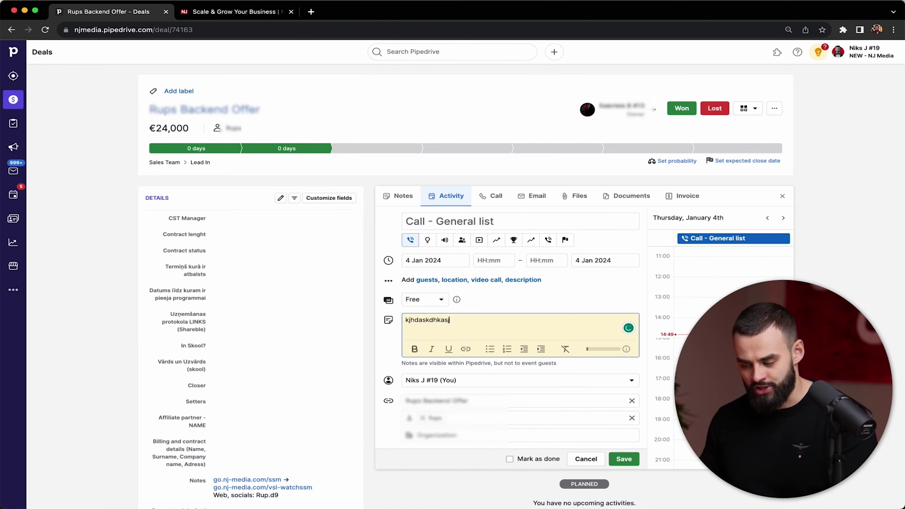
{"action": "left_click", "coordinate": [424, 261]}
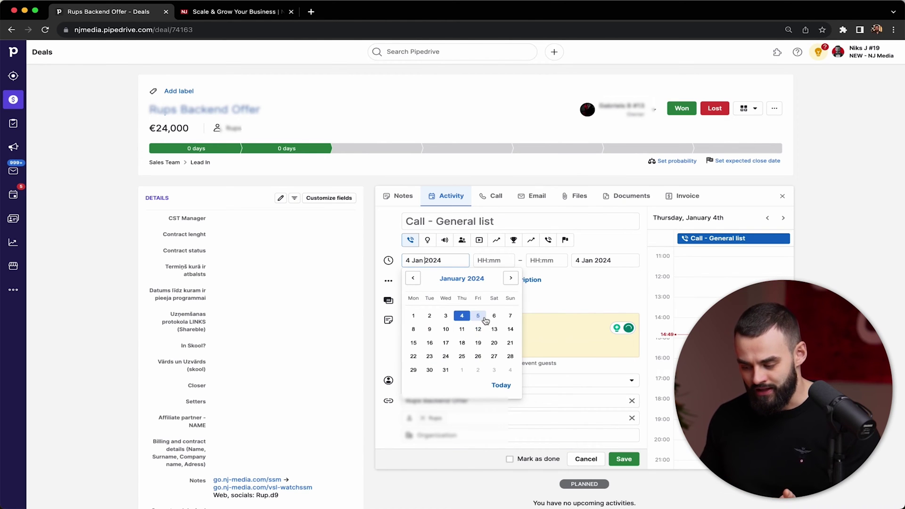
{"action": "left_click", "coordinate": [478, 315]}
{"action": "left_click", "coordinate": [624, 459]}
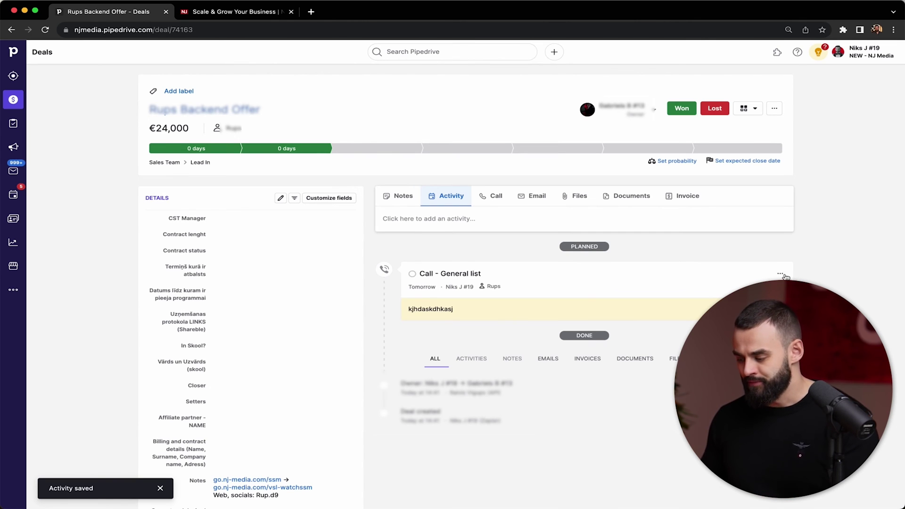
Step: Delete the planned call and bring up a fresh activity form, leaving the assignee unchanged
{"action": "left_click", "coordinate": [780, 273]}
{"action": "left_click", "coordinate": [763, 302]}
{"action": "left_click", "coordinate": [535, 295]}
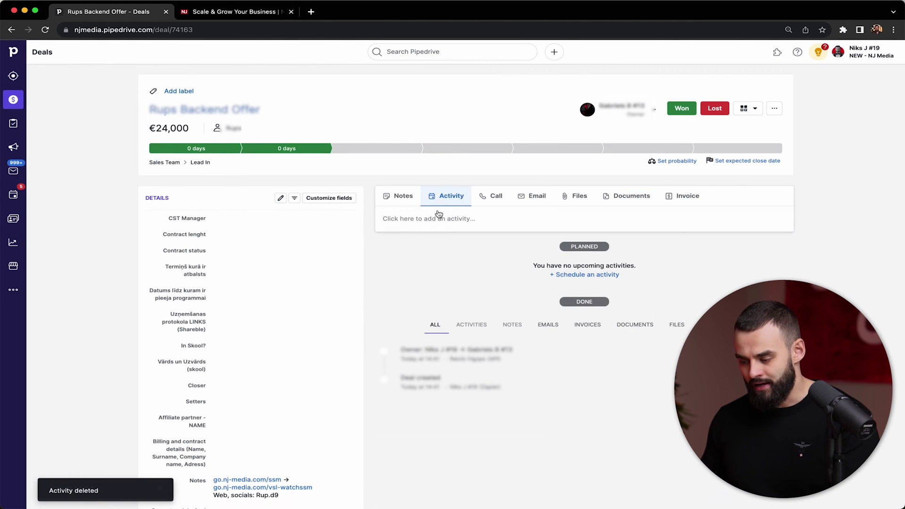
{"action": "left_click", "coordinate": [434, 205]}
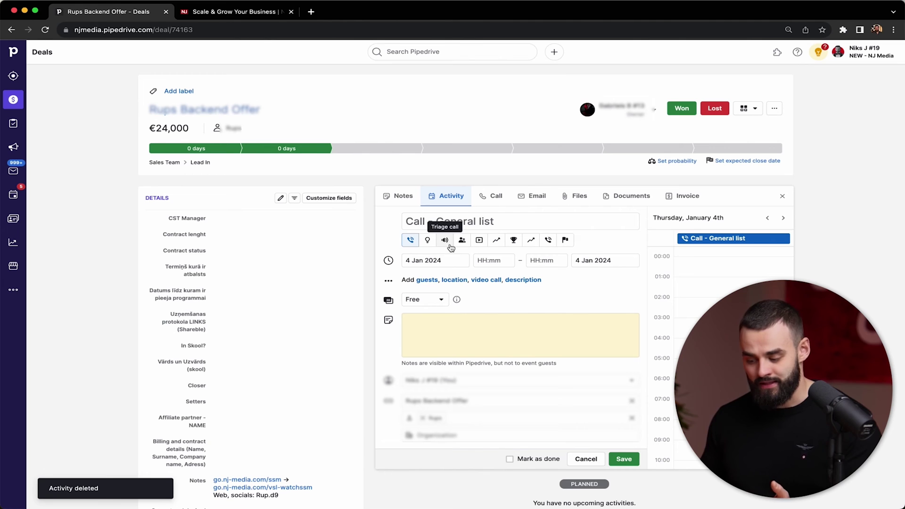
{"action": "left_click", "coordinate": [462, 381]}
{"action": "left_click", "coordinate": [465, 382]}
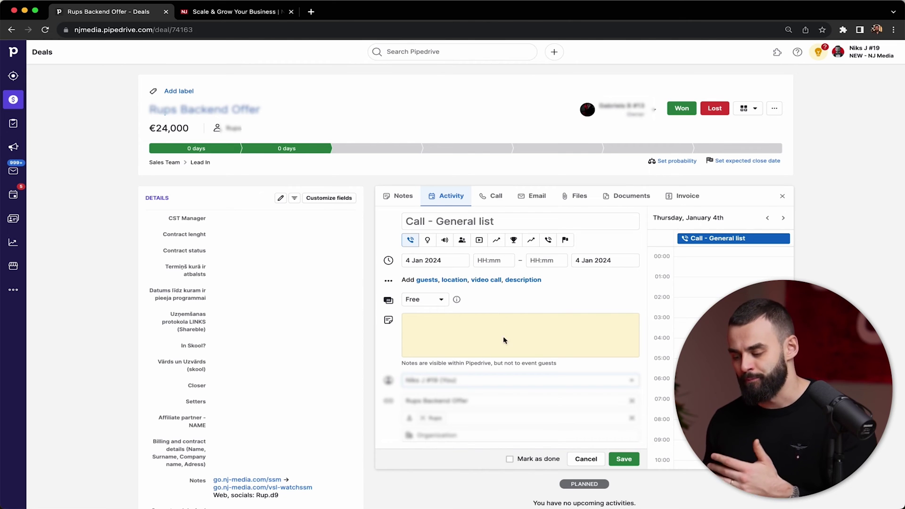
Step: View the deal's call options, start an email draft, then reach the QuickBooks invoicing prompt
{"action": "left_click", "coordinate": [497, 198]}
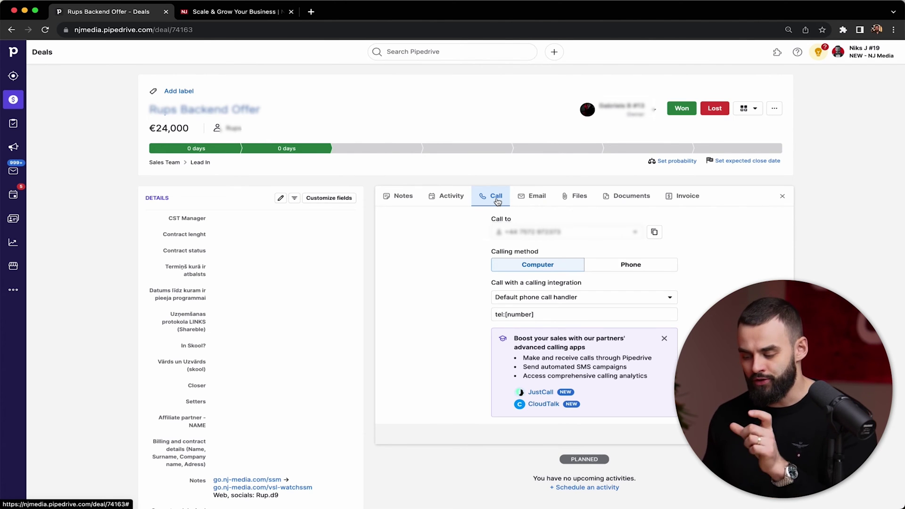
{"action": "left_click", "coordinate": [537, 207]}
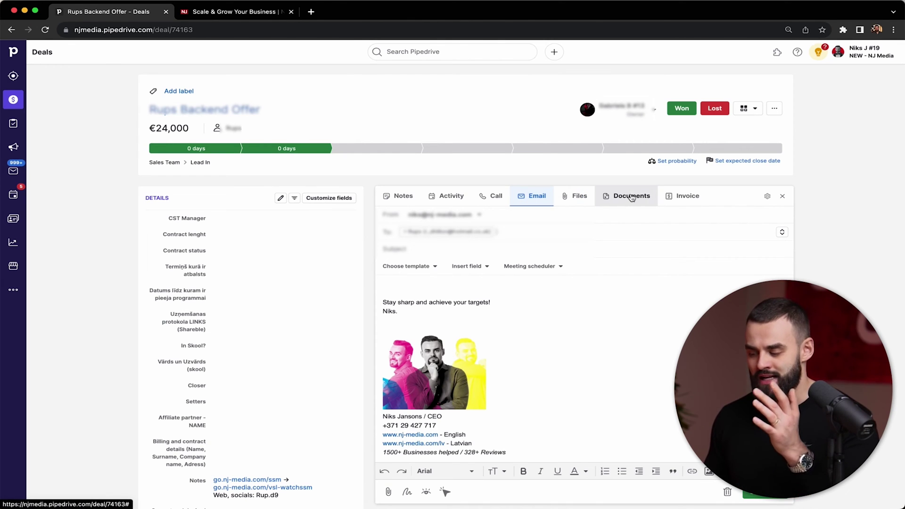
{"action": "left_click", "coordinate": [680, 201]}
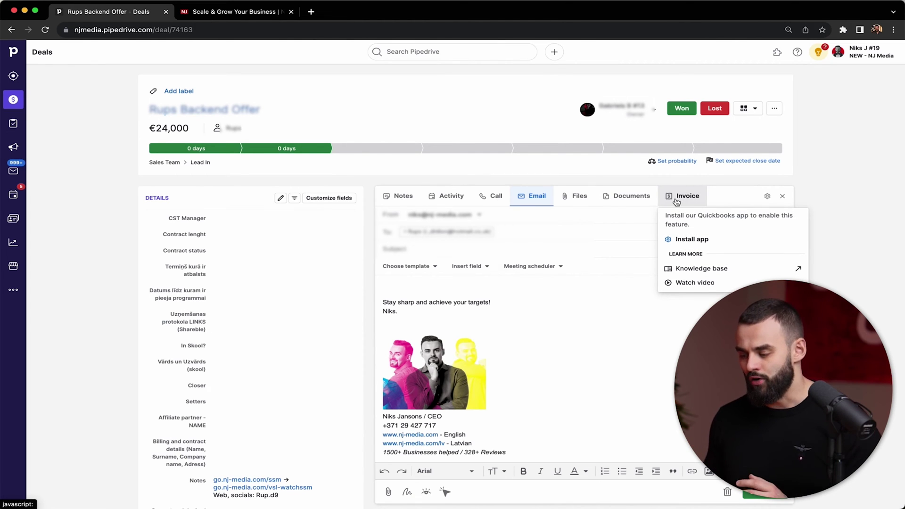
Step: Close the deal and return to the Sales Team board of 1732 deals
{"action": "left_click", "coordinate": [13, 106]}
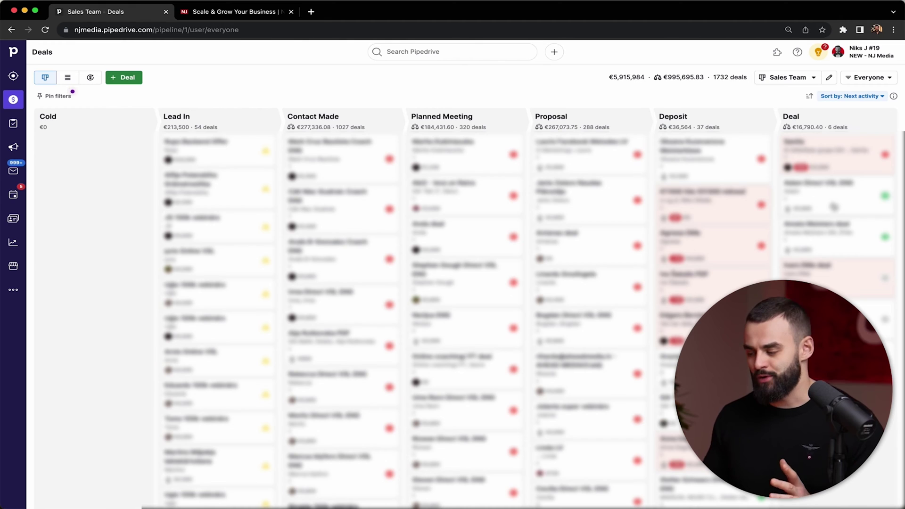
{"action": "left_click", "coordinate": [830, 203]}
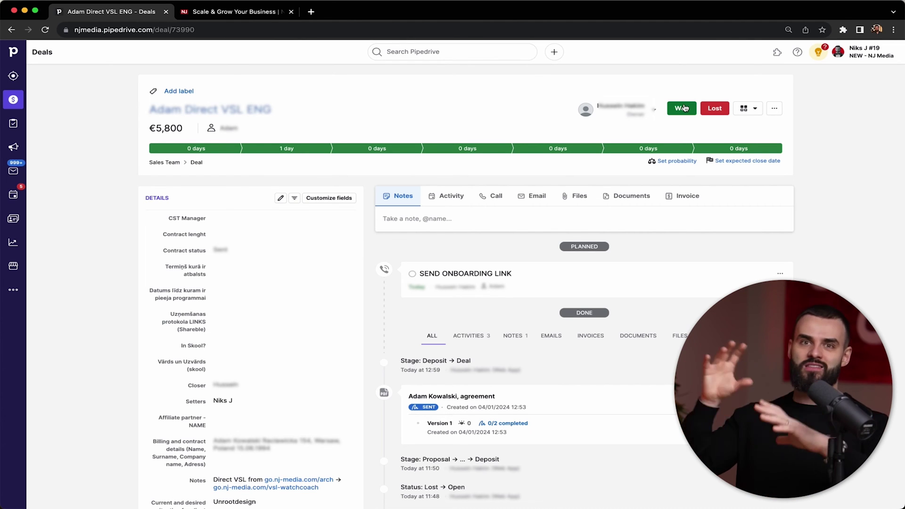
{"action": "left_click", "coordinate": [724, 115]}
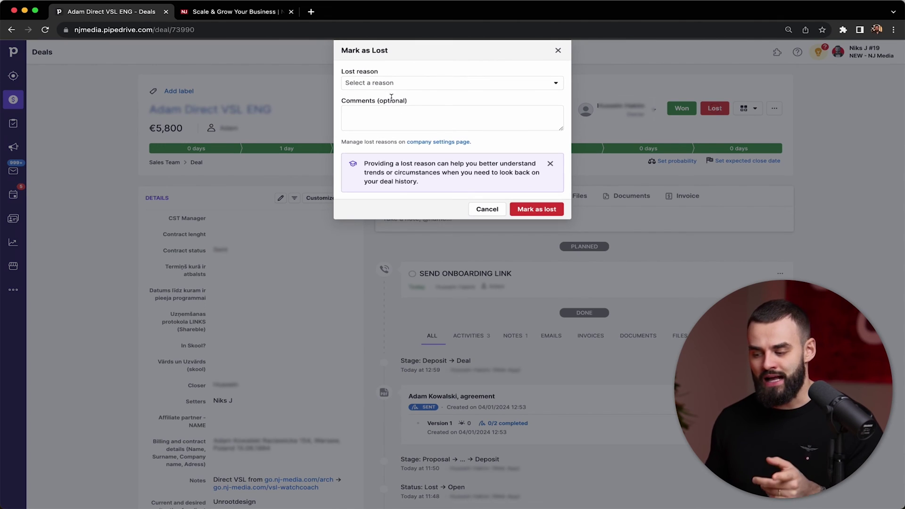
{"action": "left_click", "coordinate": [378, 84]}
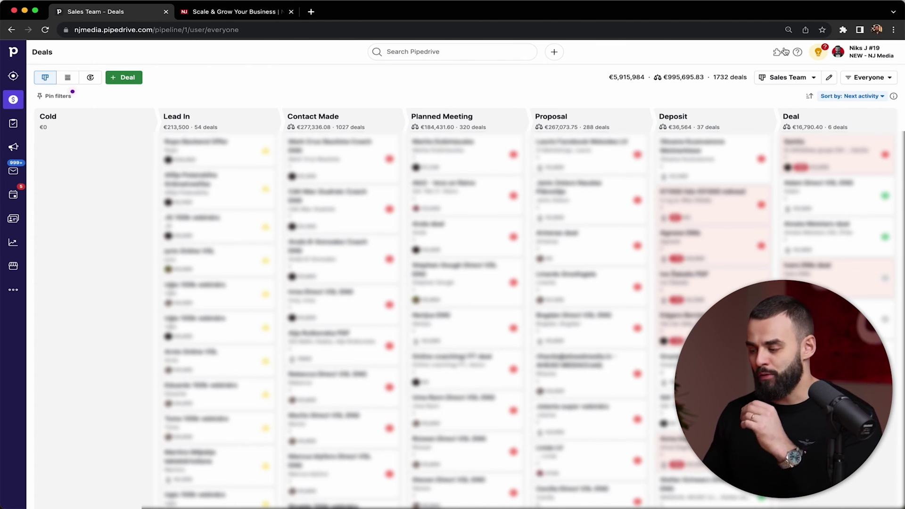
Step: Preview the Client Success Team pipeline, switch back to Sales Team, and open the €5,800 Deal-stage deal
{"action": "left_click", "coordinate": [790, 77]}
{"action": "left_click", "coordinate": [769, 110]}
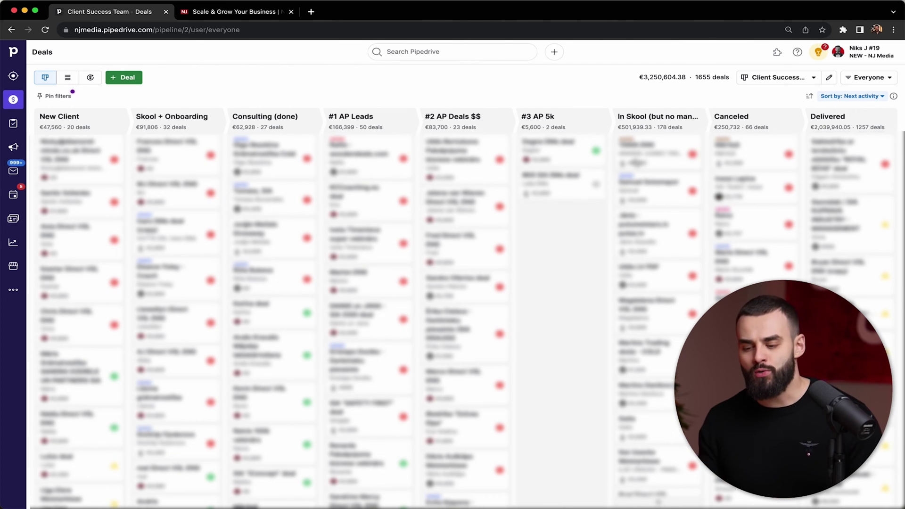
{"action": "left_click", "coordinate": [11, 29]}
{"action": "left_click", "coordinate": [773, 78]}
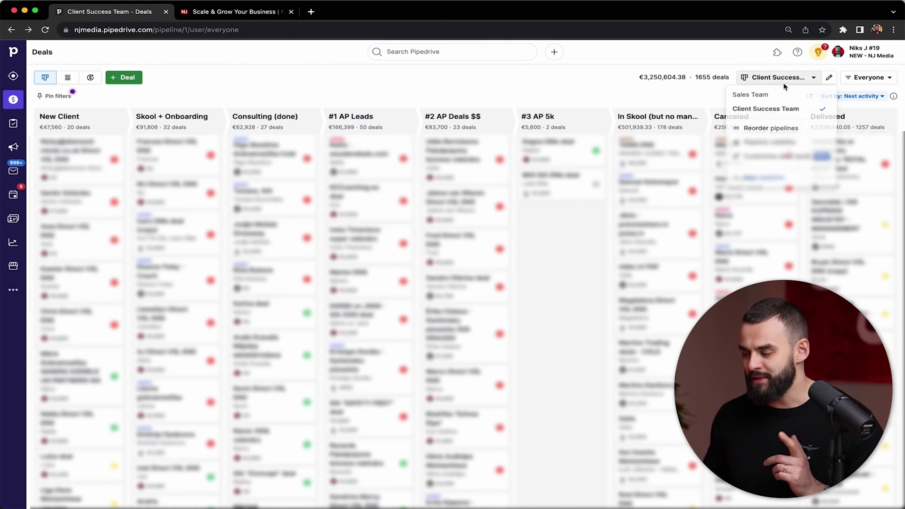
{"action": "left_click", "coordinate": [763, 92]}
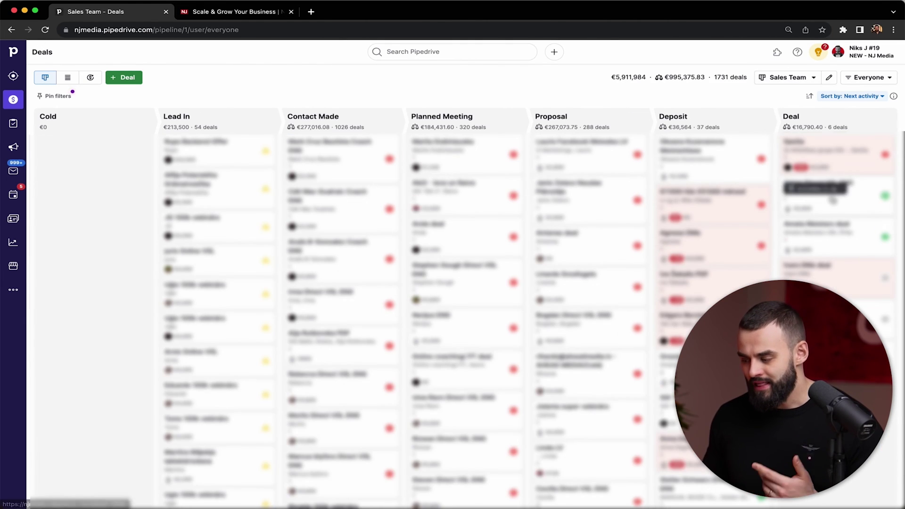
{"action": "left_click", "coordinate": [817, 189]}
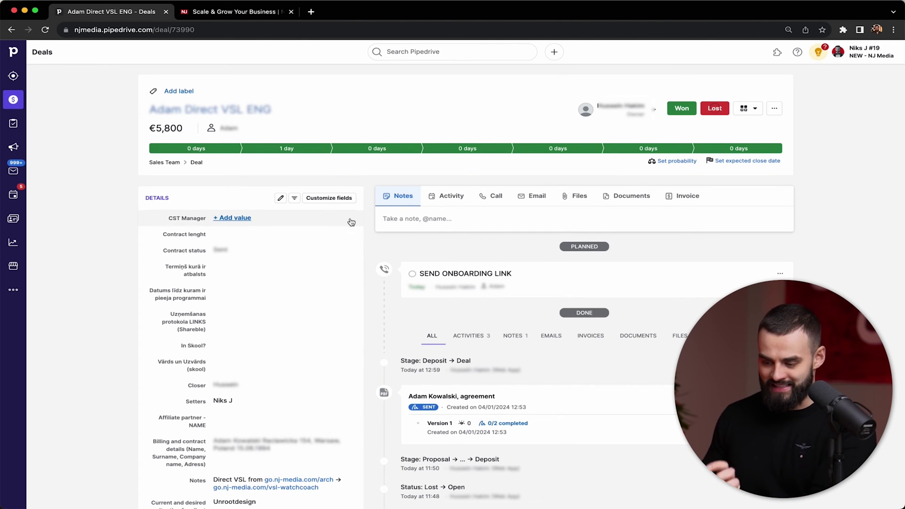
Step: Review the deal's fields and Lead Source options, keeping Lead Source as Offer Direct ENG
{"action": "scroll", "coordinate": [290, 189], "scroll_direction": "down", "scroll_amount": 3}
{"action": "scroll", "coordinate": [316, 193], "scroll_direction": "down", "scroll_amount": 3}
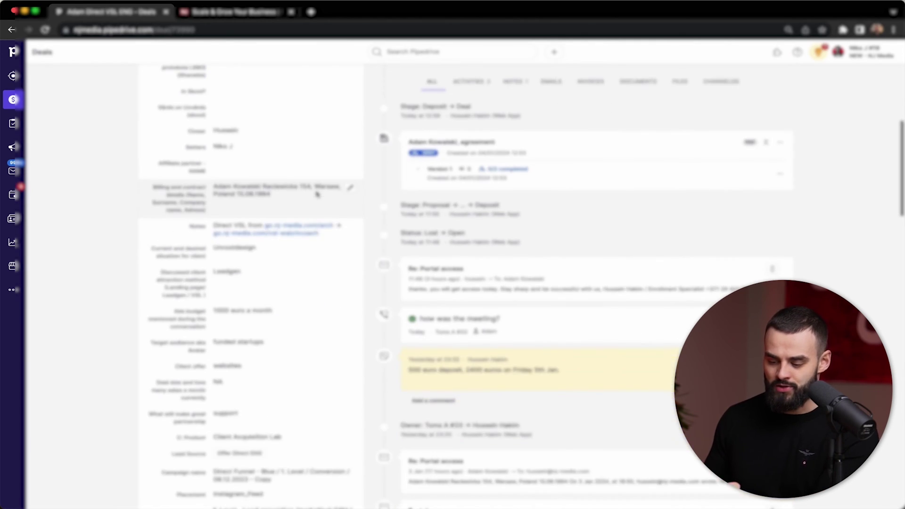
{"action": "scroll", "coordinate": [315, 194], "scroll_direction": "down", "scroll_amount": 3}
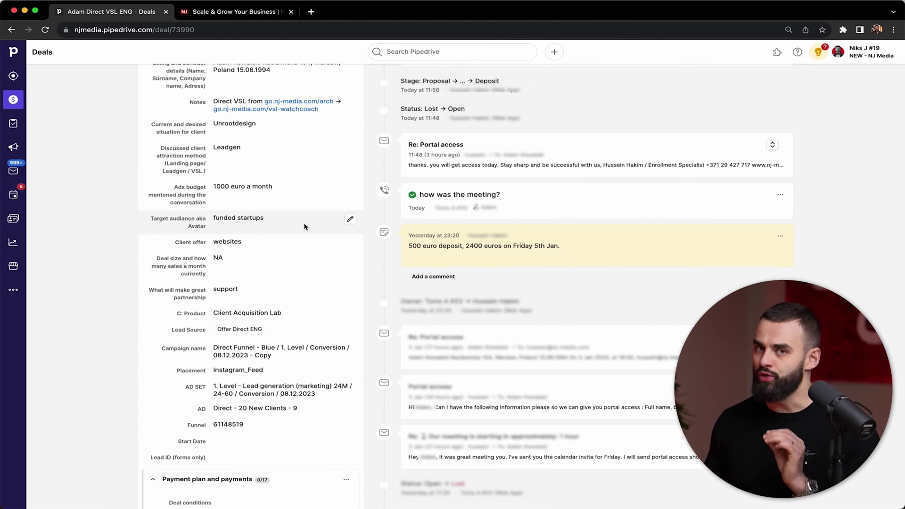
{"action": "scroll", "coordinate": [305, 218], "scroll_direction": "down", "scroll_amount": 2}
{"action": "scroll", "coordinate": [304, 227], "scroll_direction": "down", "scroll_amount": 1}
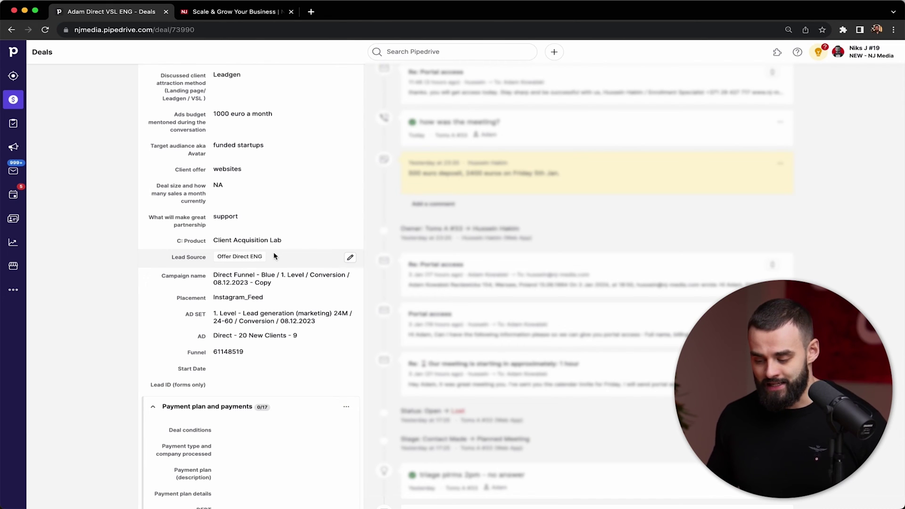
{"action": "left_click", "coordinate": [351, 258]}
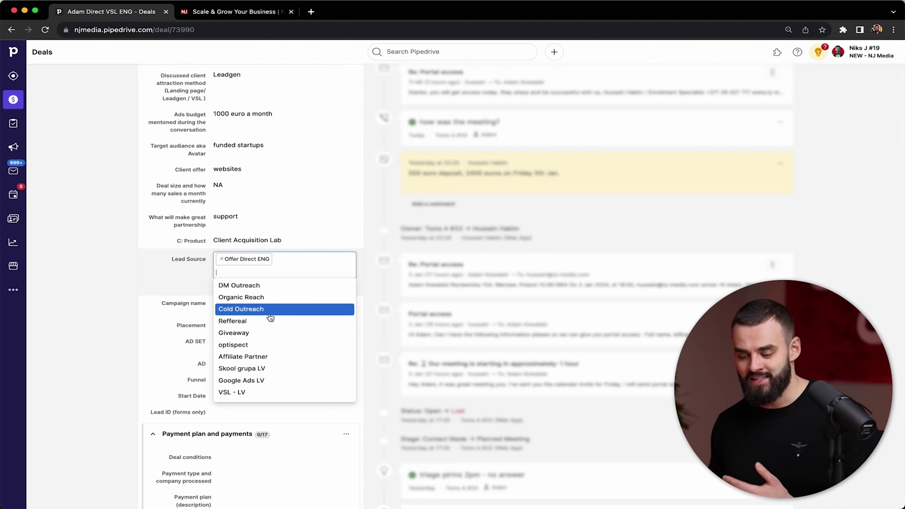
{"action": "left_click", "coordinate": [104, 251]}
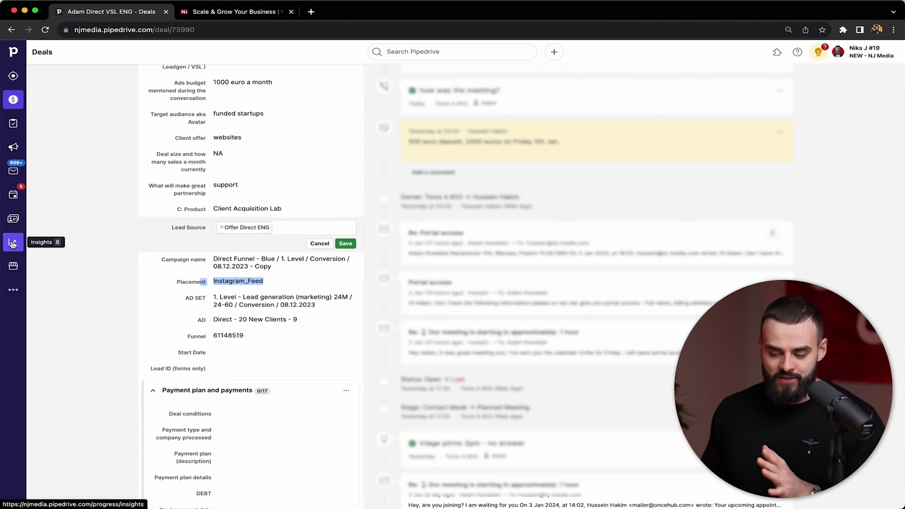
Step: In Insights, list the 54 December 2023 won deals (€222,648) from the Deals Won Team bar
{"action": "left_click", "coordinate": [13, 243]}
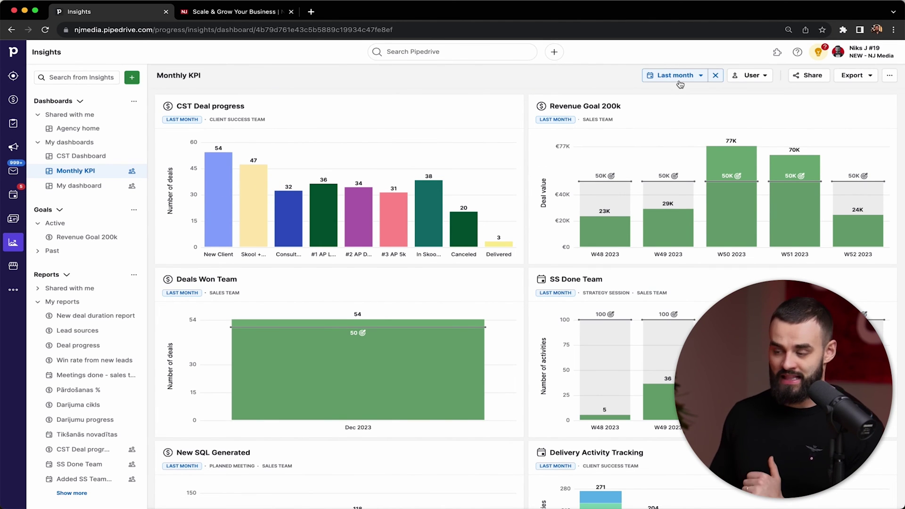
{"action": "mouse_move", "coordinate": [383, 367]}
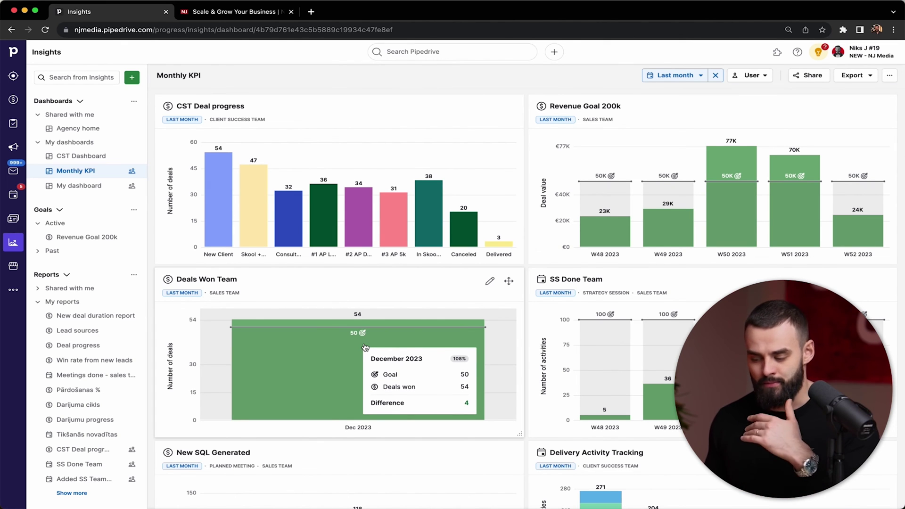
{"action": "left_click", "coordinate": [365, 315]}
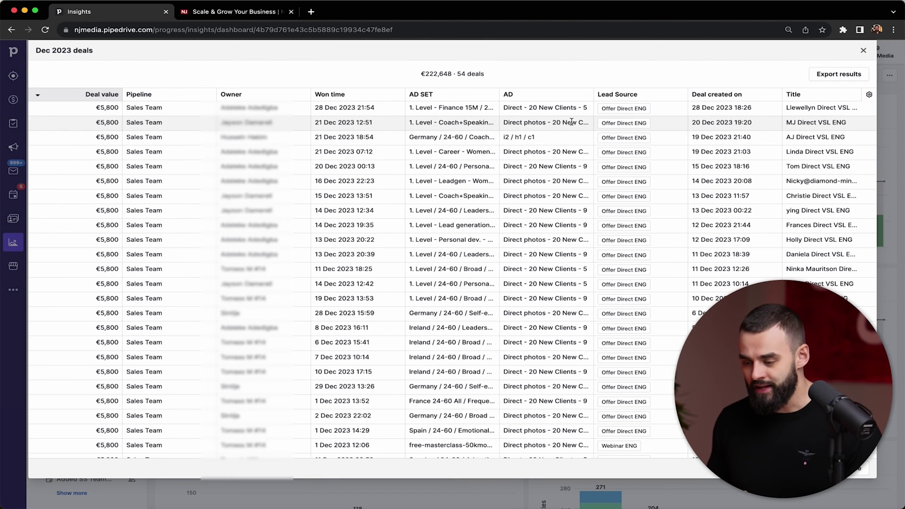
Step: Sort the December 2023 won deals by Lead Source and widen the AD and AD SET columns
{"action": "left_click", "coordinate": [639, 96]}
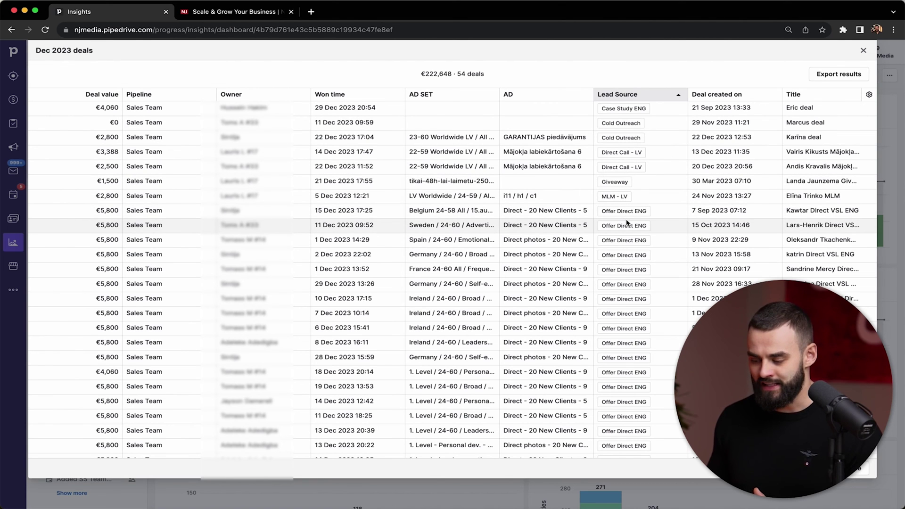
{"action": "scroll", "coordinate": [627, 222], "scroll_direction": "down", "scroll_amount": 1}
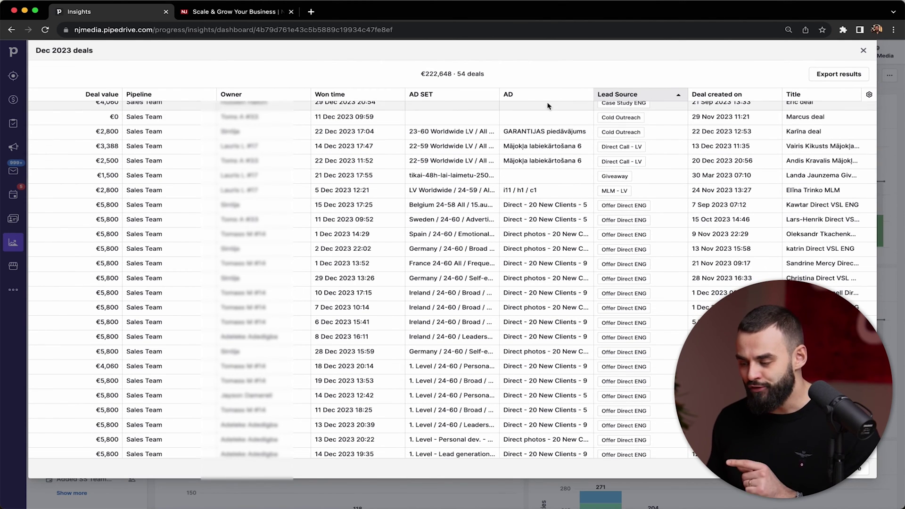
{"action": "left_click_drag", "start_coordinate": [592, 95], "coordinate": [635, 95]}
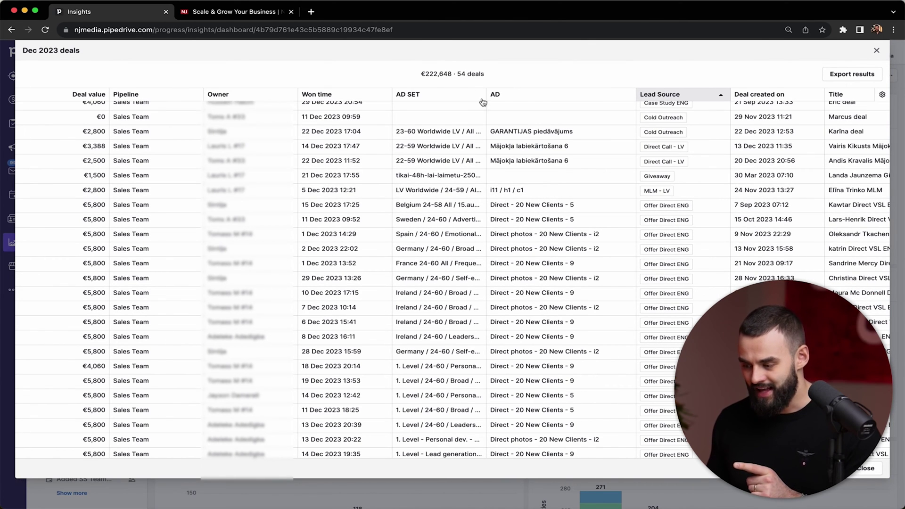
{"action": "left_click_drag", "start_coordinate": [487, 94], "coordinate": [531, 94]}
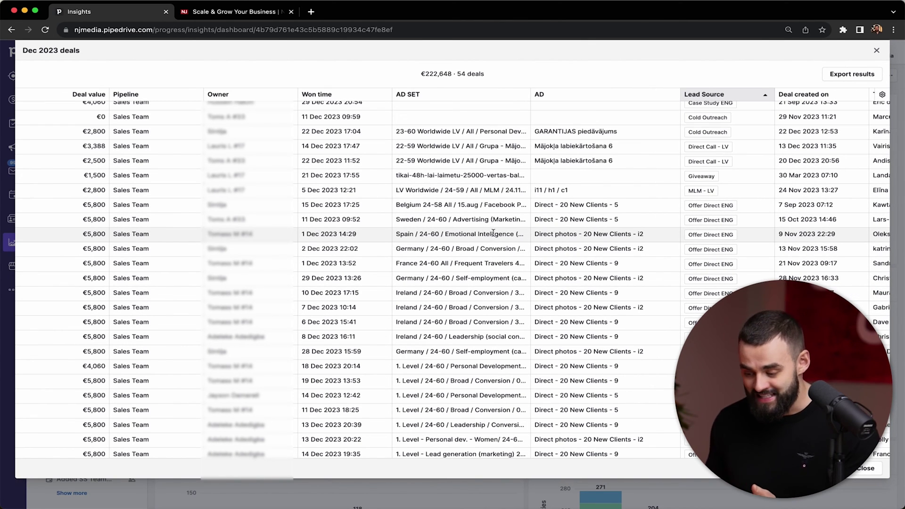
{"action": "scroll", "coordinate": [488, 244], "scroll_direction": "down", "scroll_amount": 2}
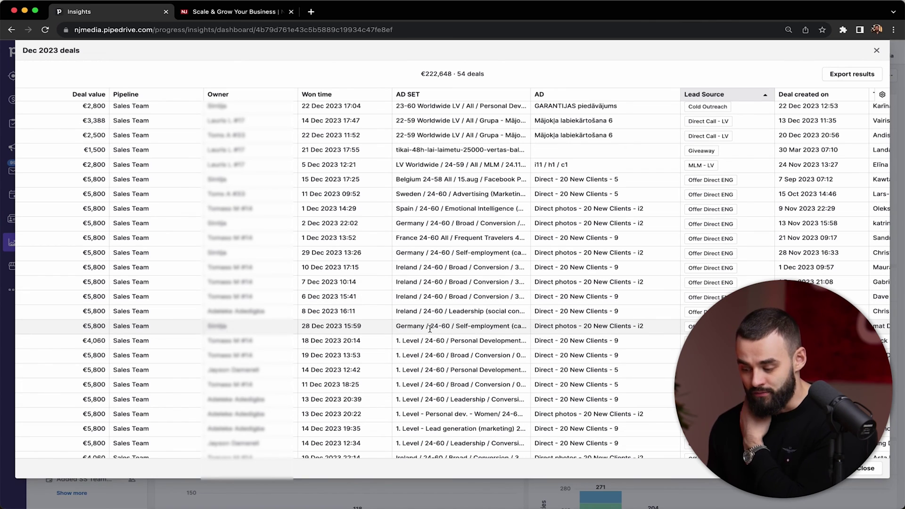
{"action": "scroll", "coordinate": [583, 353], "scroll_direction": "down", "scroll_amount": 2}
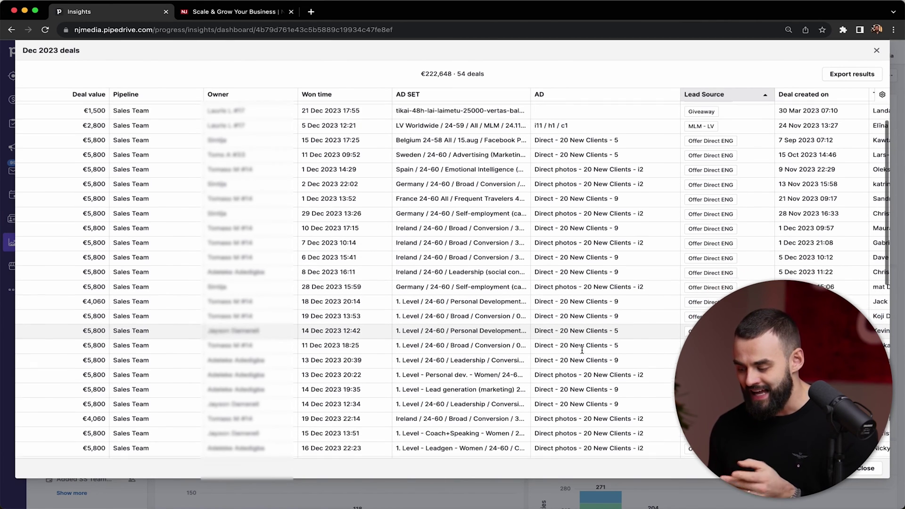
{"action": "scroll", "coordinate": [583, 352], "scroll_direction": "down", "scroll_amount": 1}
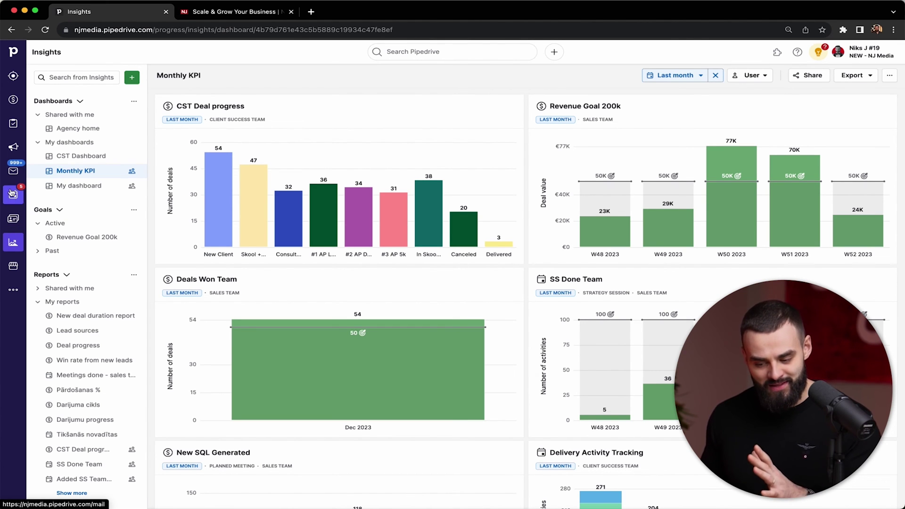
Step: Go to the Activities page and show the activity owner filter options
{"action": "left_click", "coordinate": [12, 197]}
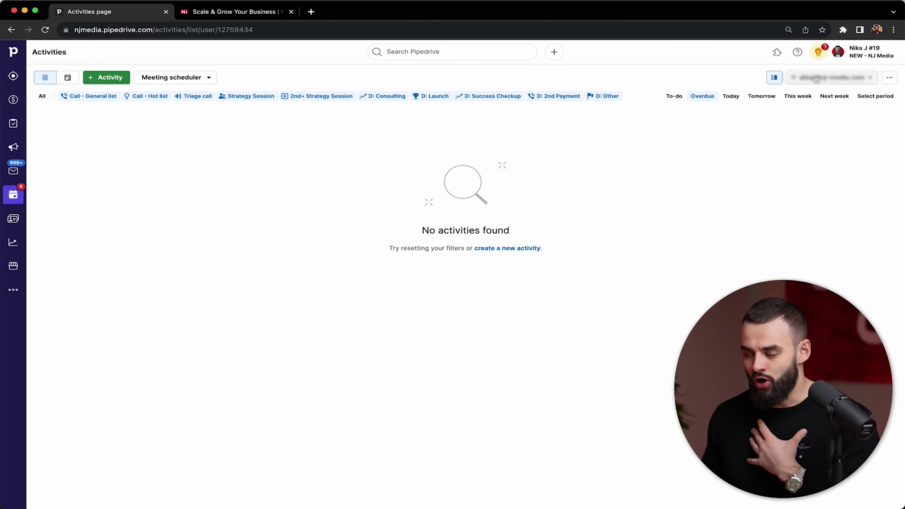
{"action": "left_click", "coordinate": [816, 78]}
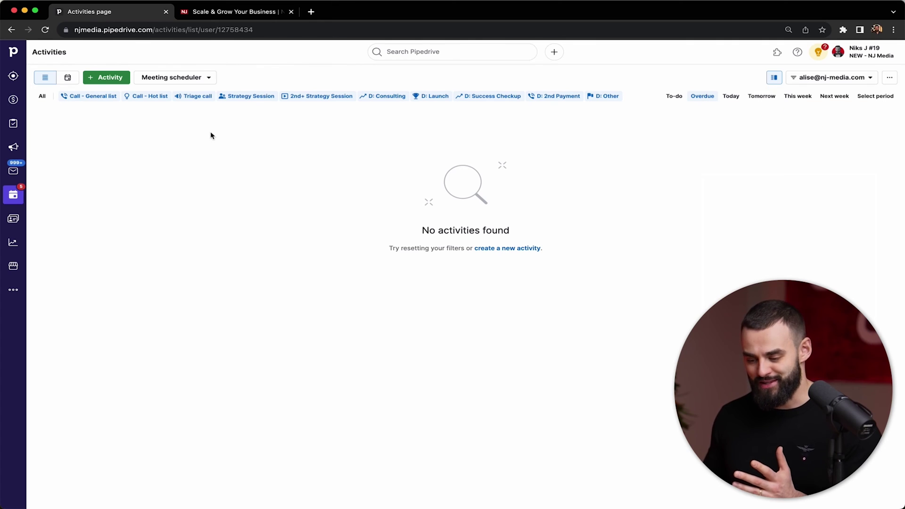
Step: On the €24,000 Lead In deal, save a completed conversation activity titled 'Consversation'
{"action": "left_click", "coordinate": [14, 101]}
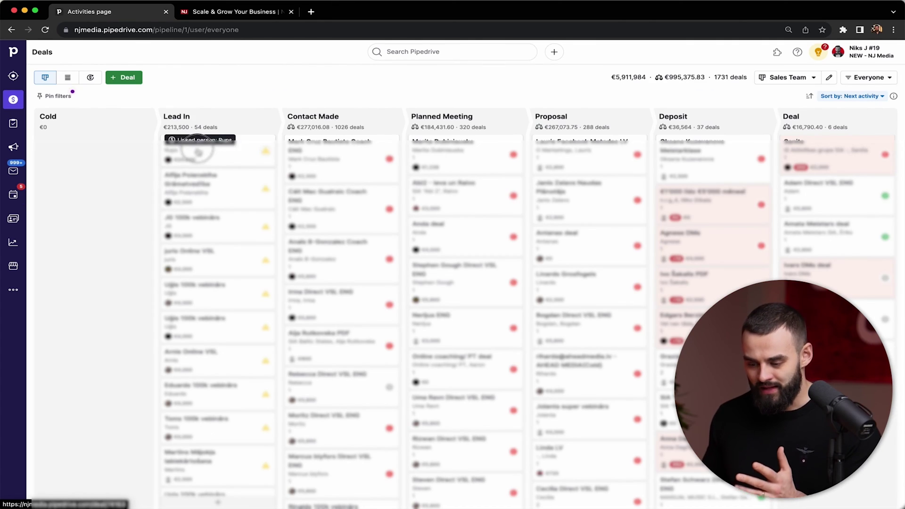
{"action": "left_click", "coordinate": [198, 152]}
{"action": "left_click", "coordinate": [450, 197]}
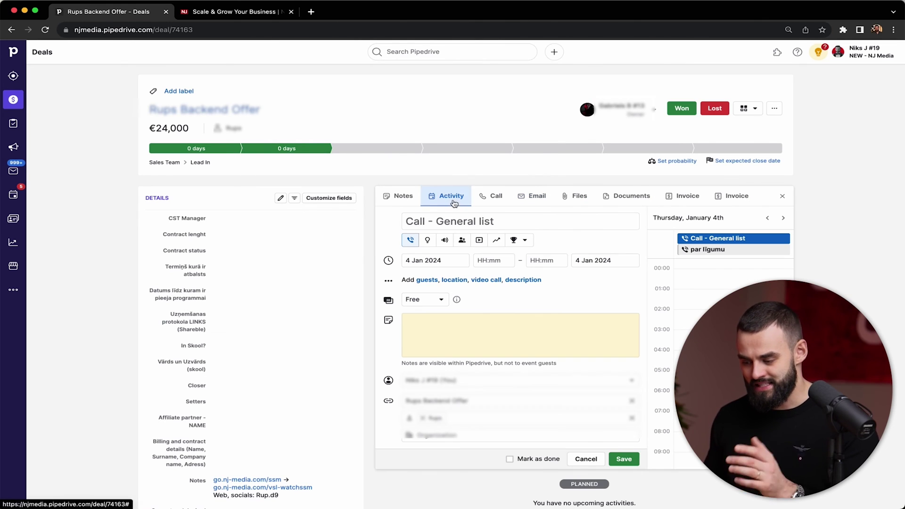
{"action": "left_click", "coordinate": [440, 225]}
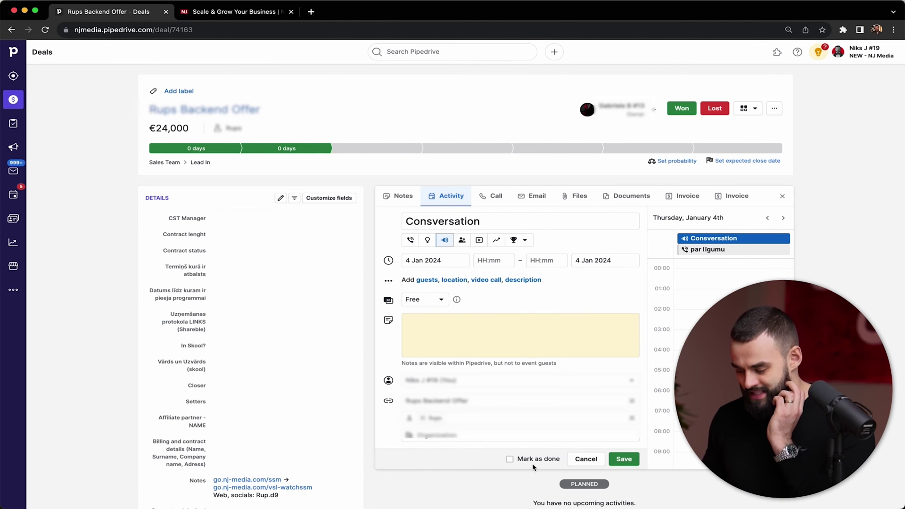
{"action": "left_click", "coordinate": [624, 459]}
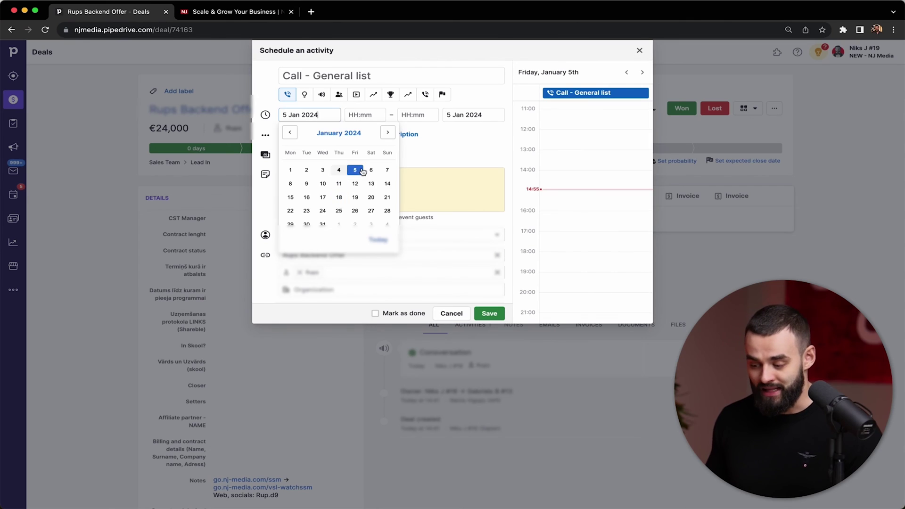
Step: Save the 5 Jan 2024 General list follow-up call, keeping its assignee unchanged
{"action": "left_click", "coordinate": [362, 171]}
{"action": "left_click", "coordinate": [493, 315]}
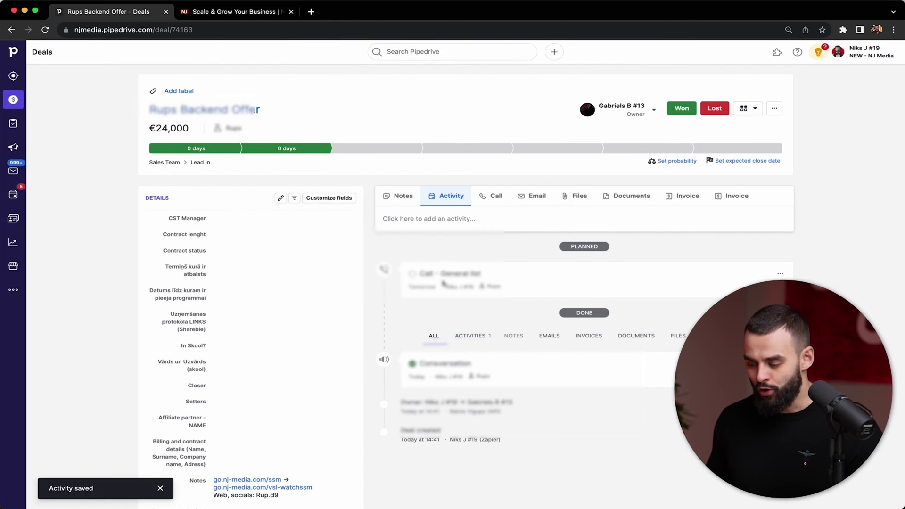
{"action": "left_click", "coordinate": [440, 273]}
{"action": "left_click", "coordinate": [344, 235]}
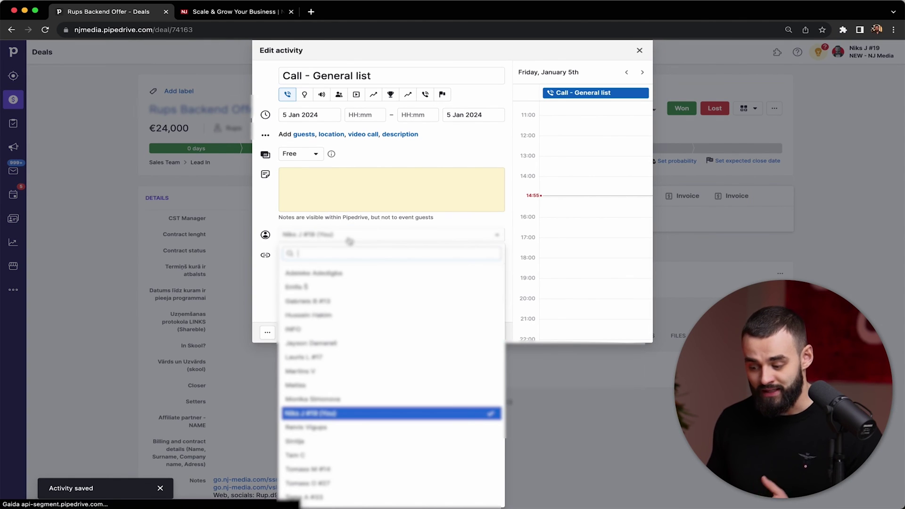
{"action": "left_click", "coordinate": [349, 241]}
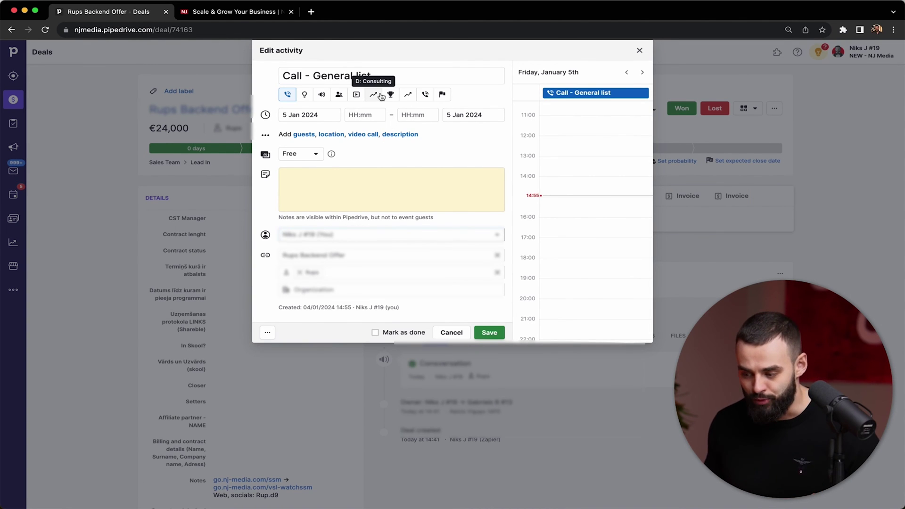
{"action": "left_click", "coordinate": [486, 332]}
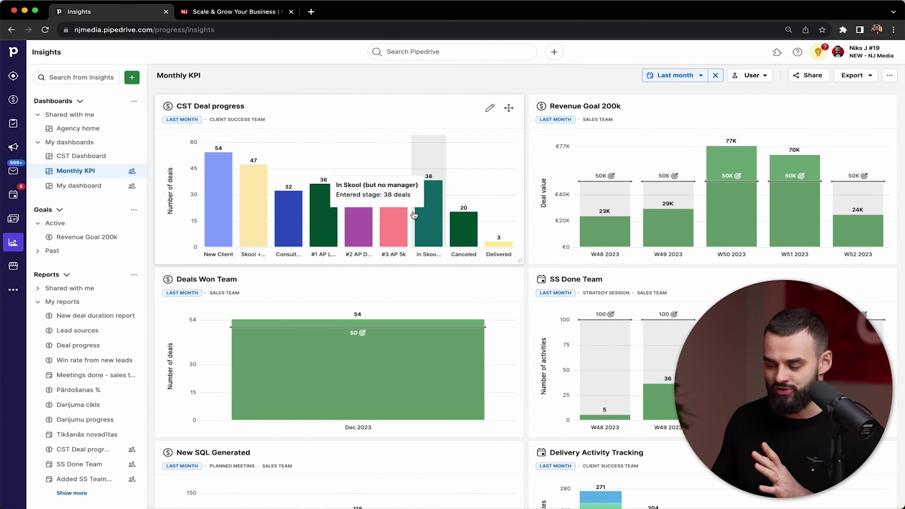
{"action": "scroll", "coordinate": [414, 215], "scroll_direction": "down", "scroll_amount": 1}
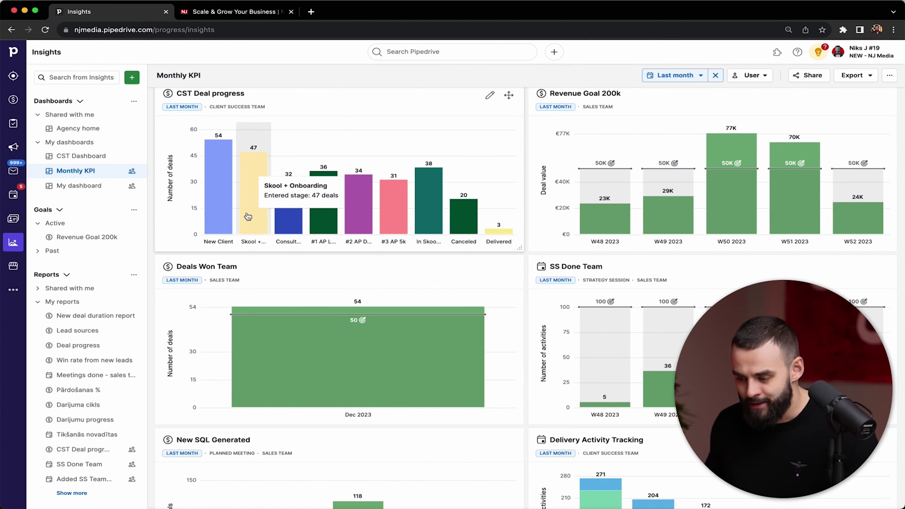
{"action": "mouse_move", "coordinate": [364, 345]}
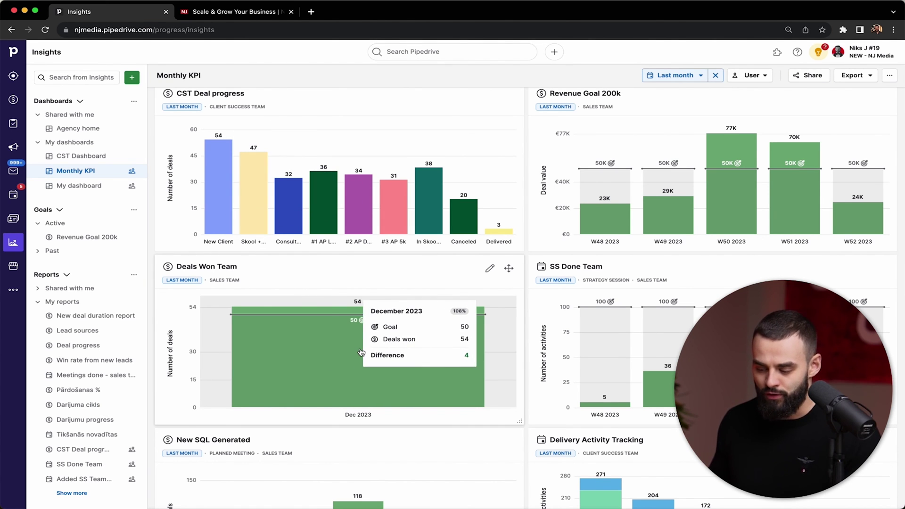
{"action": "scroll", "coordinate": [225, 261], "scroll_direction": "up", "scroll_amount": 1}
{"action": "mouse_move", "coordinate": [220, 211]}
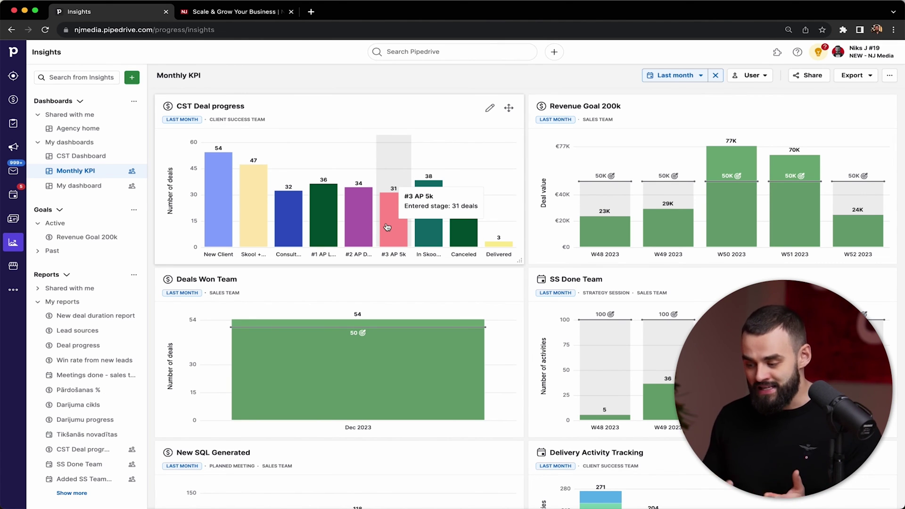
Step: Scroll down the Monthly KPI dashboard to the activities-done and Deals Created By Lead Source charts
{"action": "scroll", "coordinate": [387, 227], "scroll_direction": "down", "scroll_amount": 10}
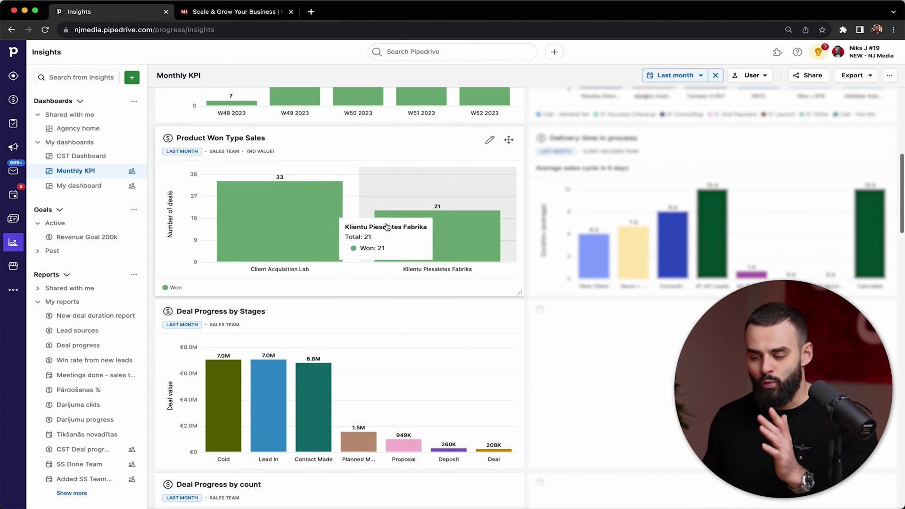
{"action": "scroll", "coordinate": [274, 223], "scroll_direction": "down", "scroll_amount": 3}
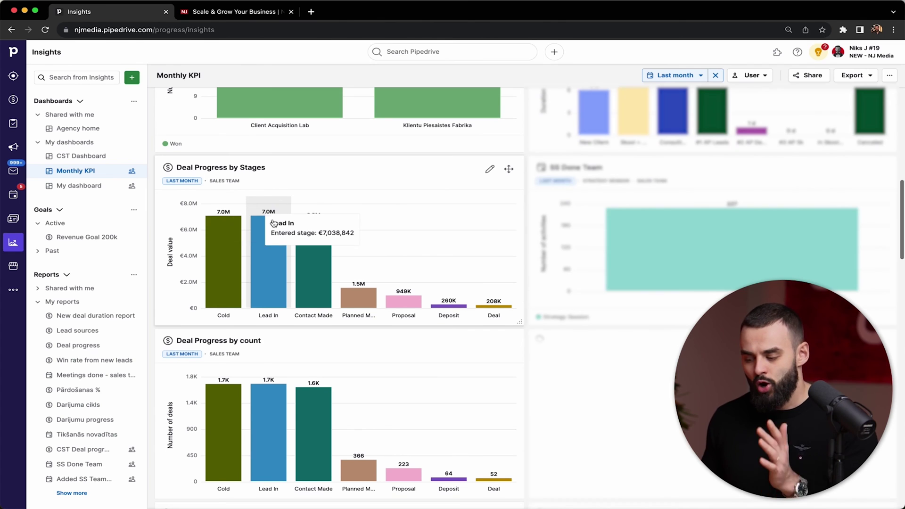
{"action": "scroll", "coordinate": [278, 223], "scroll_direction": "down", "scroll_amount": 6}
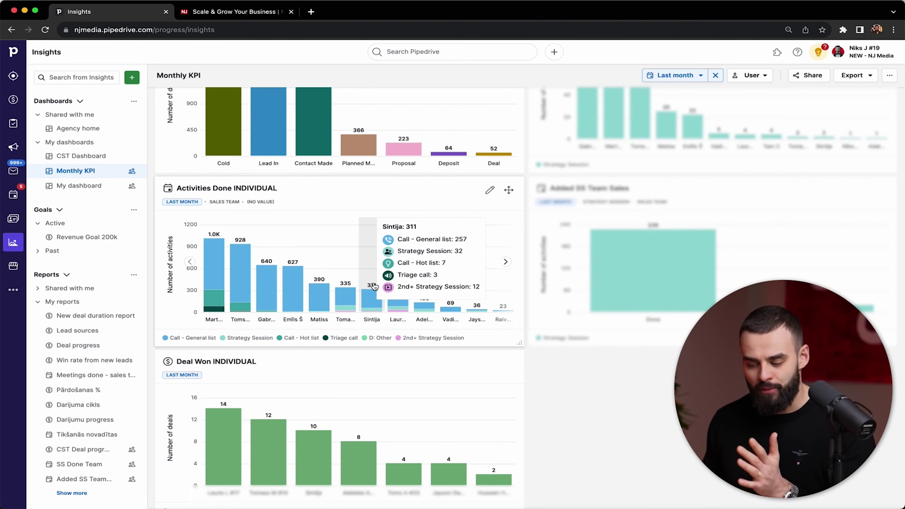
{"action": "scroll", "coordinate": [424, 286], "scroll_direction": "down", "scroll_amount": 6}
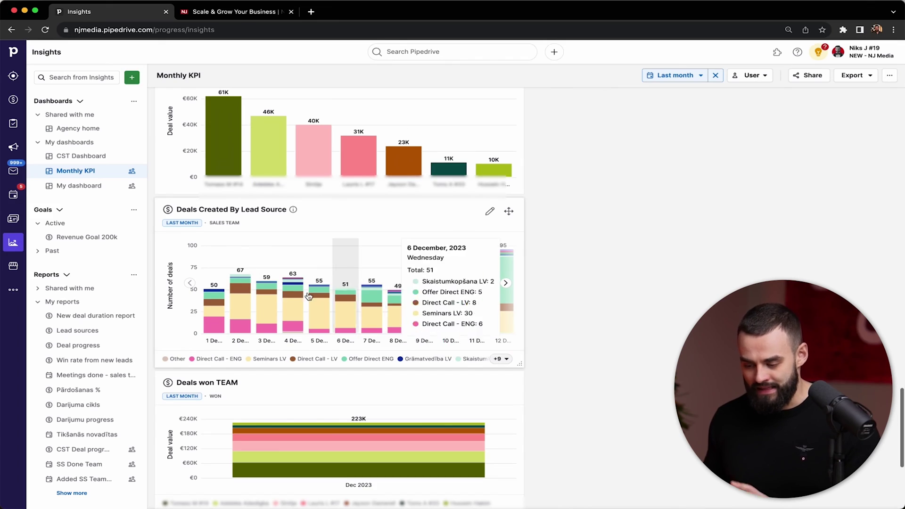
Step: Page the Deals Created By Lead Source chart forward twice to the last days of December
{"action": "left_click", "coordinate": [504, 283]}
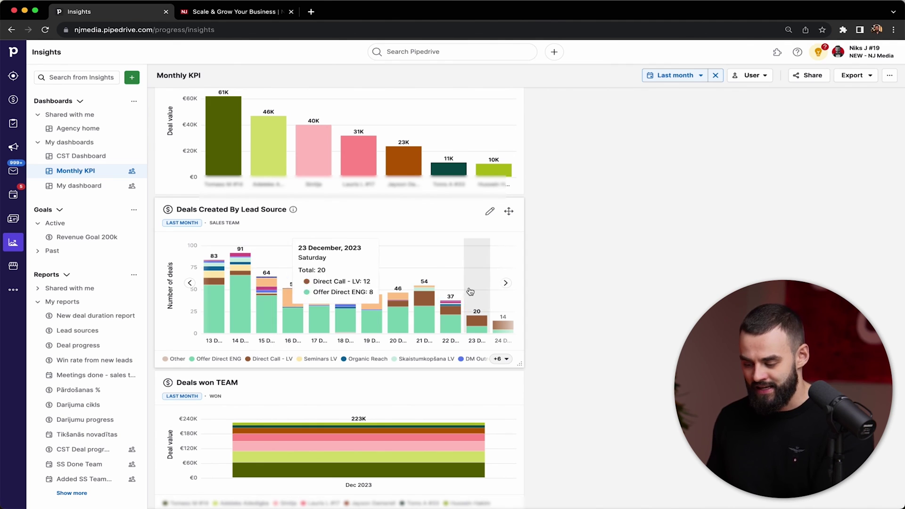
{"action": "left_click", "coordinate": [506, 283]}
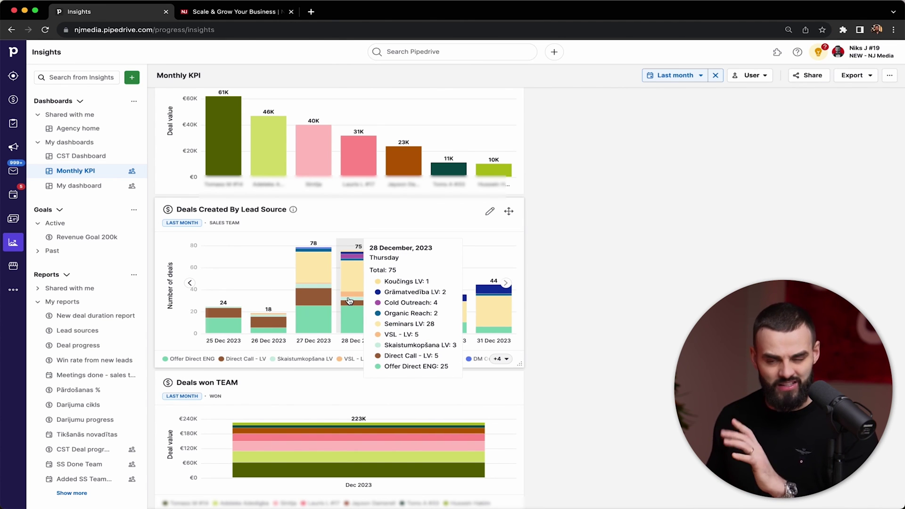
{"action": "scroll", "coordinate": [377, 292], "scroll_direction": "down", "scroll_amount": 5}
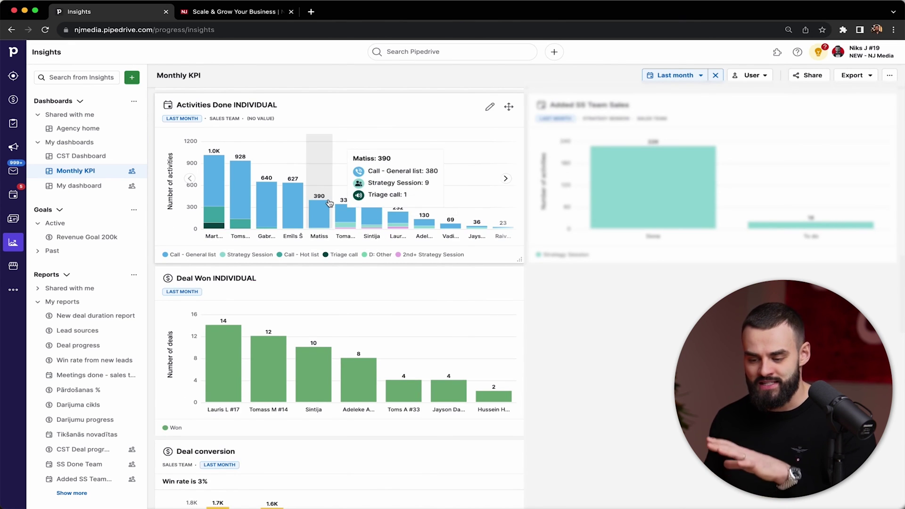
{"action": "scroll", "coordinate": [377, 184], "scroll_direction": "up", "scroll_amount": 4}
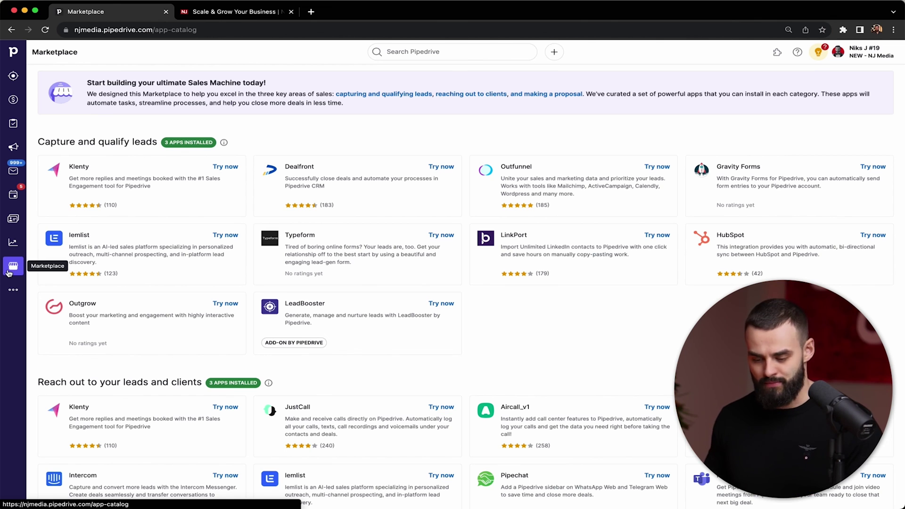
Step: Open Automations from the sidebar's More tools flyout
{"action": "scroll", "coordinate": [282, 212], "scroll_direction": "down", "scroll_amount": 10}
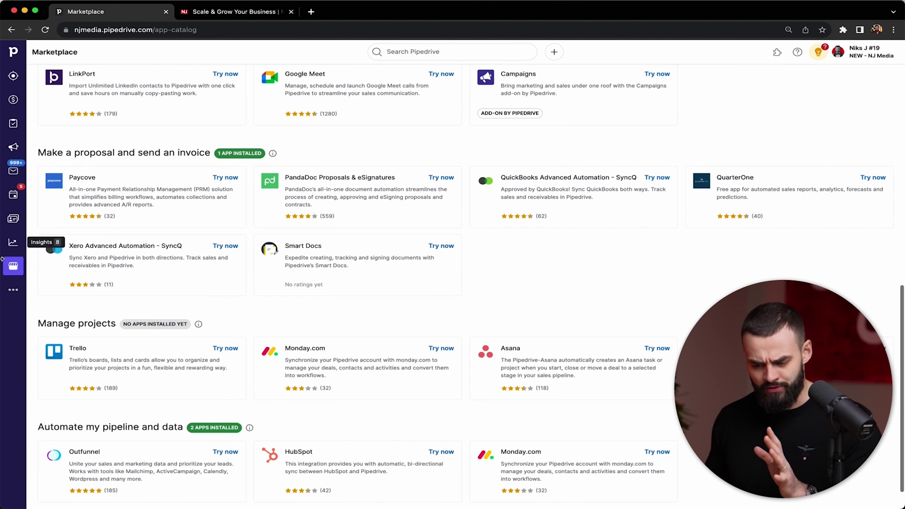
{"action": "left_click", "coordinate": [8, 288]}
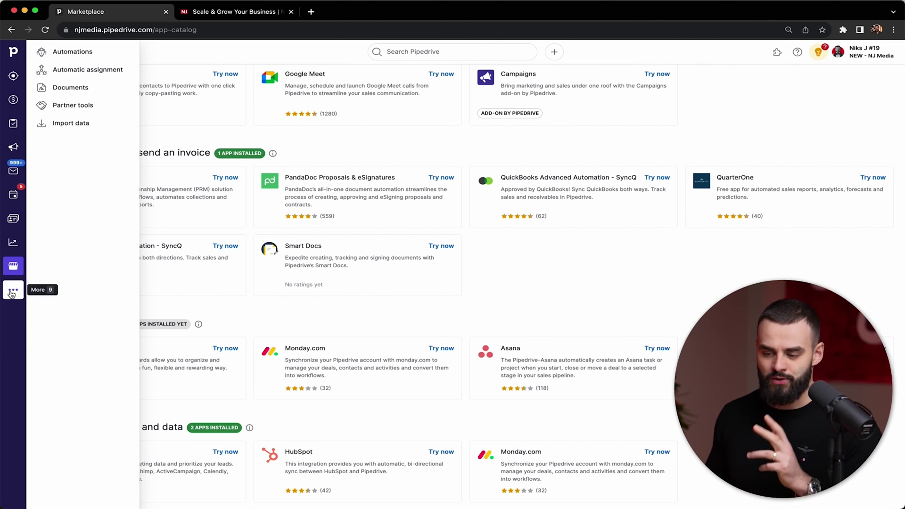
{"action": "left_click", "coordinate": [69, 55]}
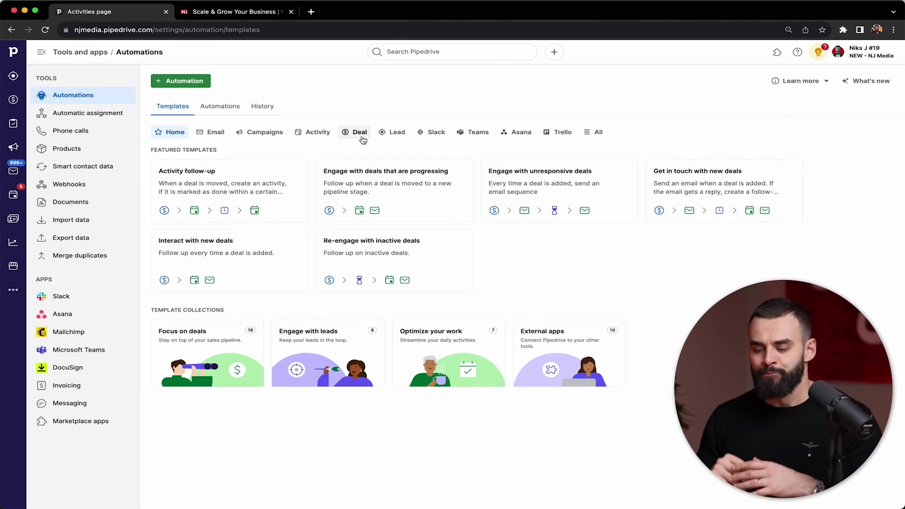
Step: Open the Automatic assignment tools page, then the account and company settings menu
{"action": "left_click", "coordinate": [118, 113]}
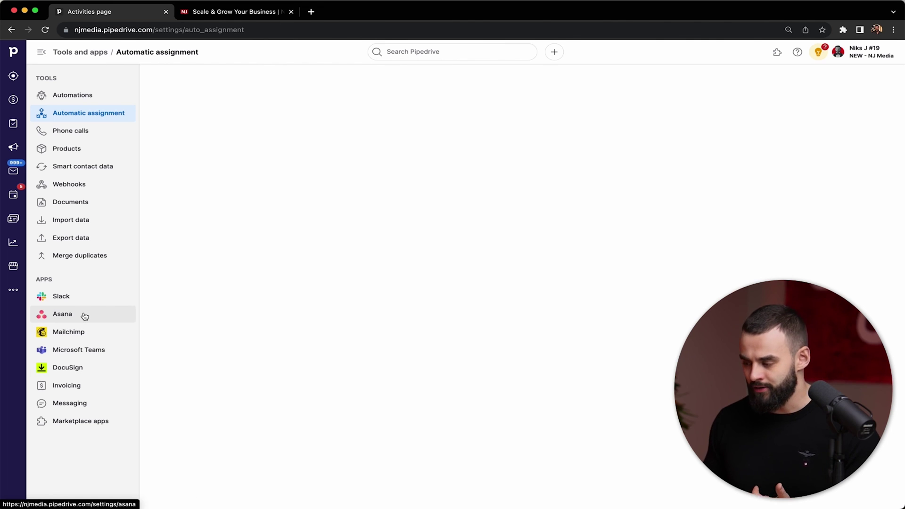
{"action": "left_click", "coordinate": [857, 57]}
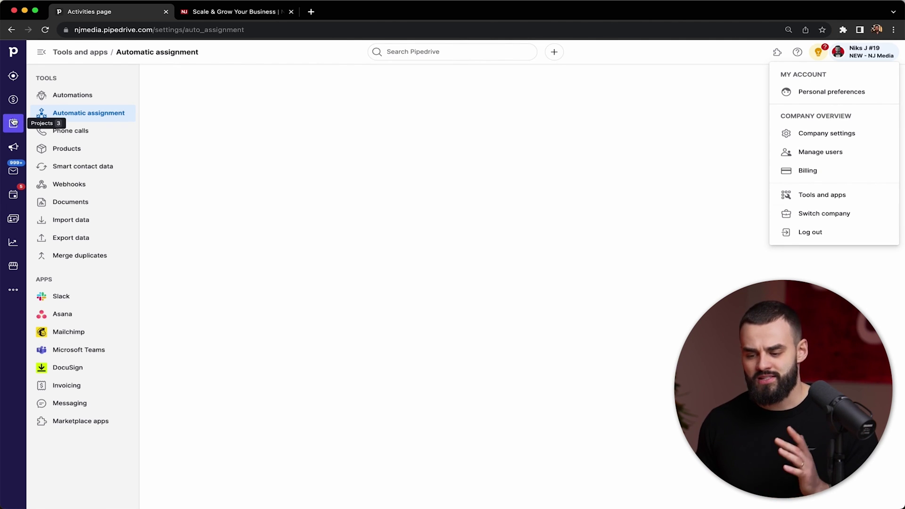
Step: Return to the Deals pipeline board showing 1731 deals worth €5,911,984
{"action": "left_click", "coordinate": [13, 102]}
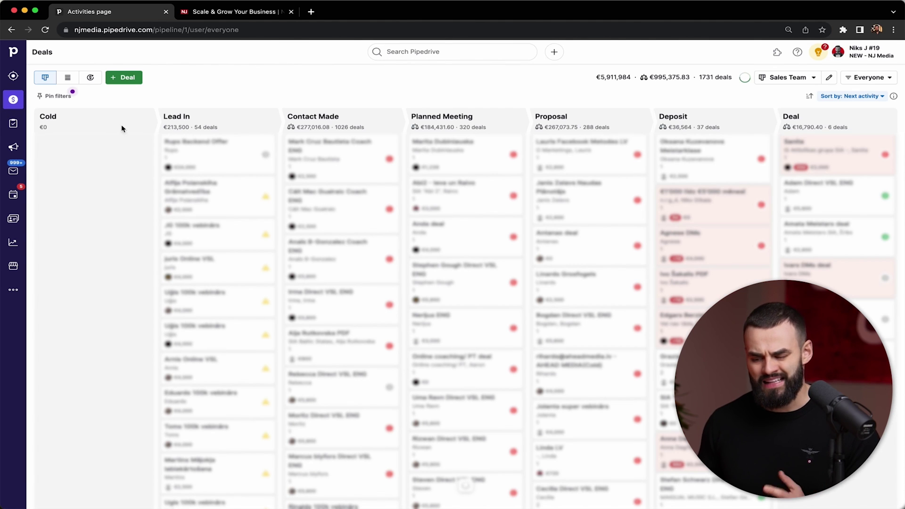